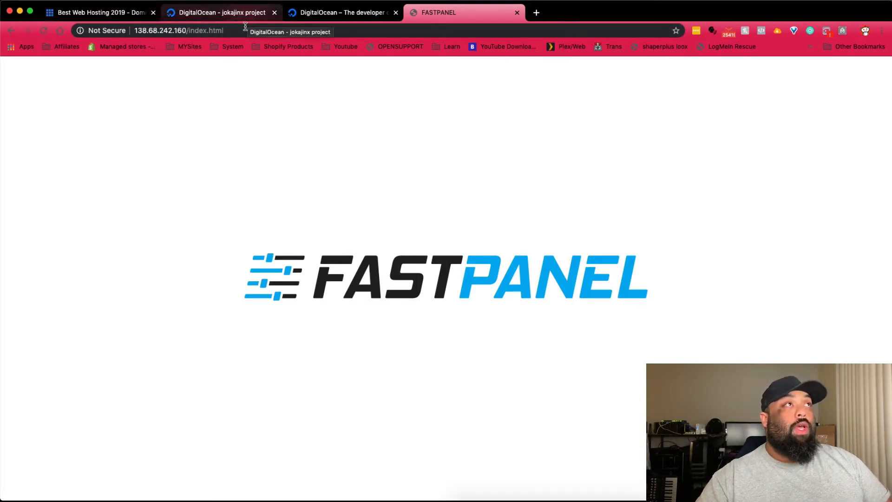
- Change the browser address from /index.html to port :8888 on the server
{"action": "left_click_drag", "start_coordinate": [187, 31], "coordinate": [246, 31]}
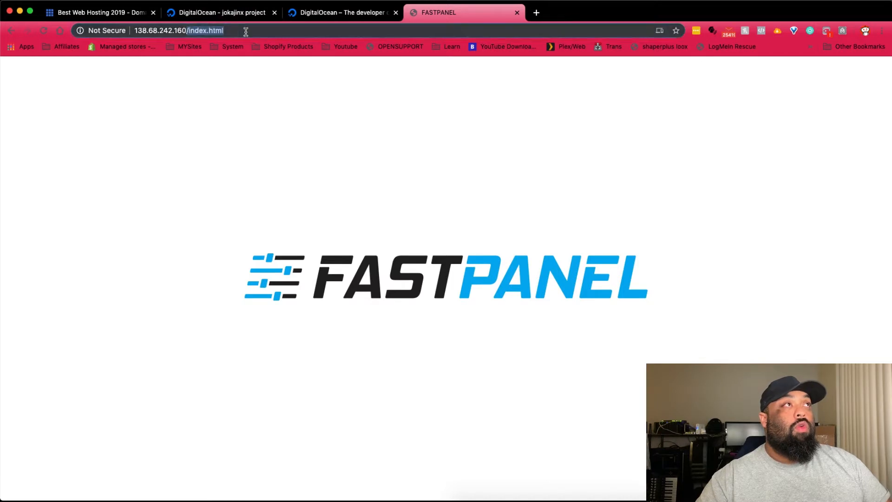
{"action": "key", "text": "BackSpace"}
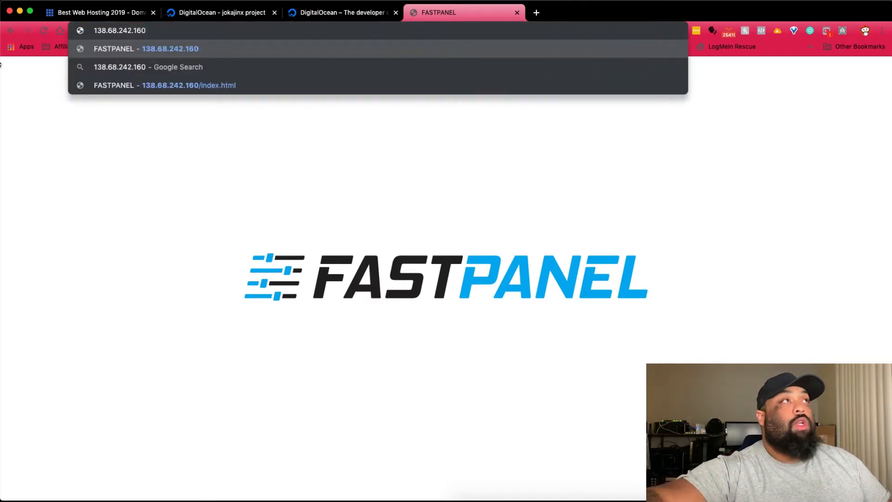
{"action": "type", "text": ":8888"}
{"action": "key", "text": "Return"}
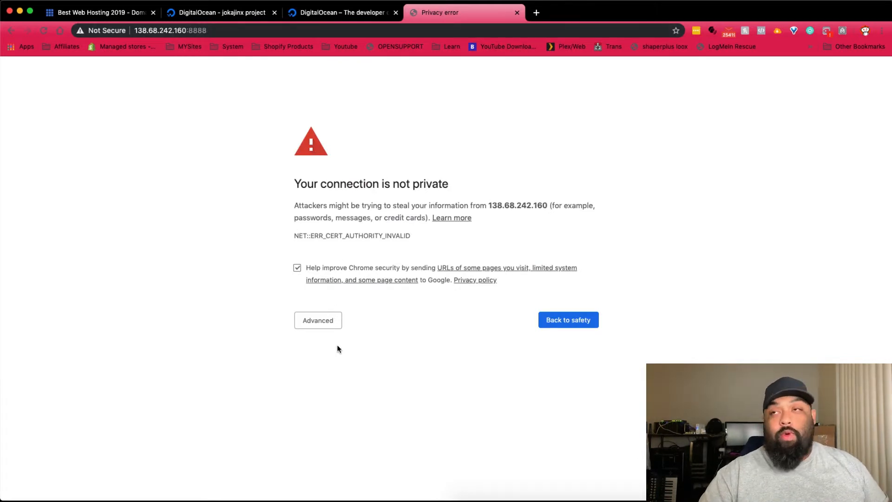
- Proceed past the unsafe-certificate warning to 138.68.242.160 and allow panel notifications
{"action": "left_click", "coordinate": [325, 320]}
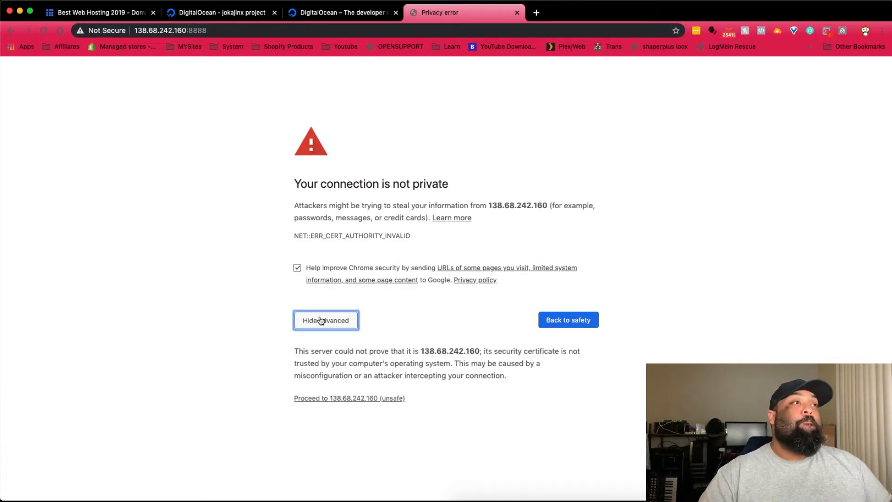
{"action": "left_click", "coordinate": [347, 398]}
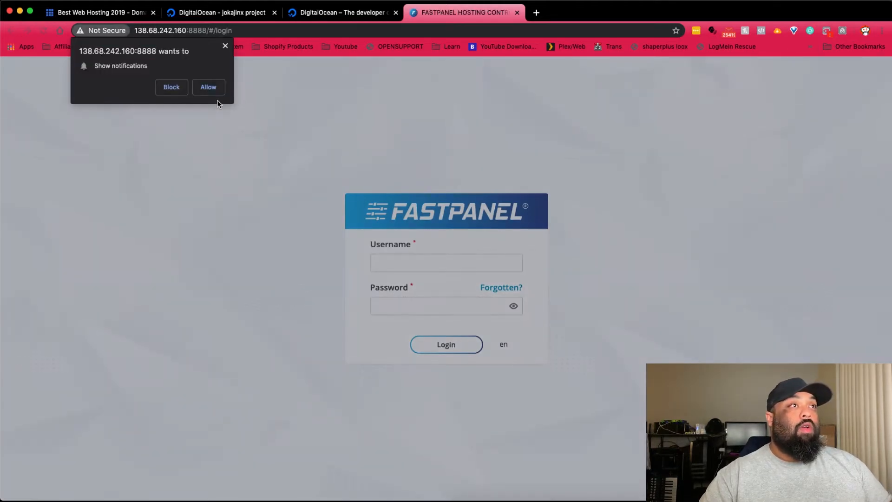
{"action": "left_click", "coordinate": [210, 89]}
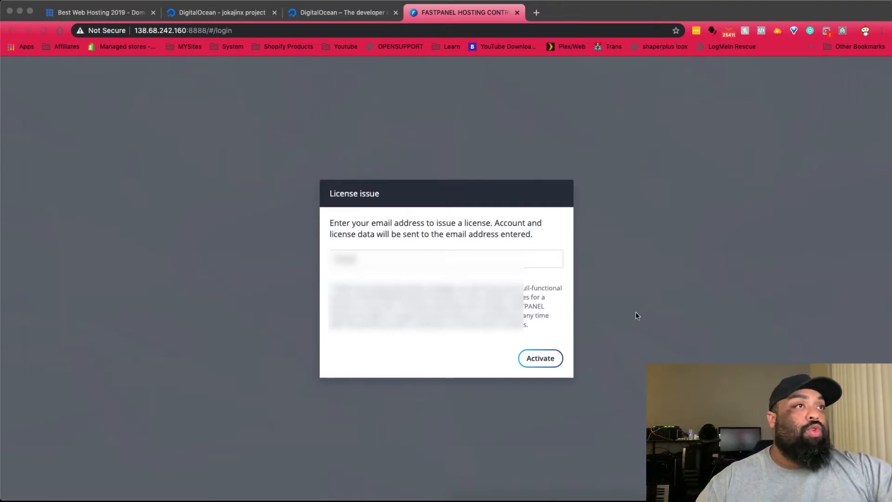
- Fill the License issue e-mail field with the saved address and activate the license
{"action": "left_click", "coordinate": [413, 259]}
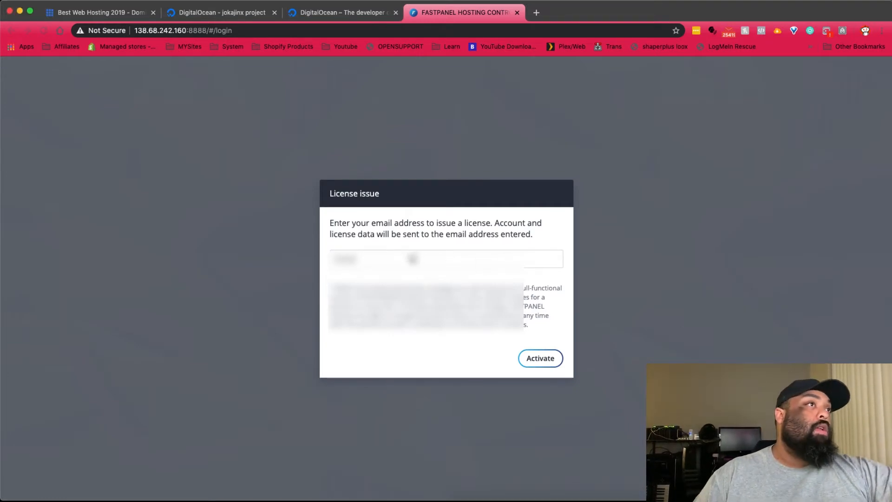
{"action": "left_click", "coordinate": [408, 259]}
{"action": "left_click", "coordinate": [405, 239]}
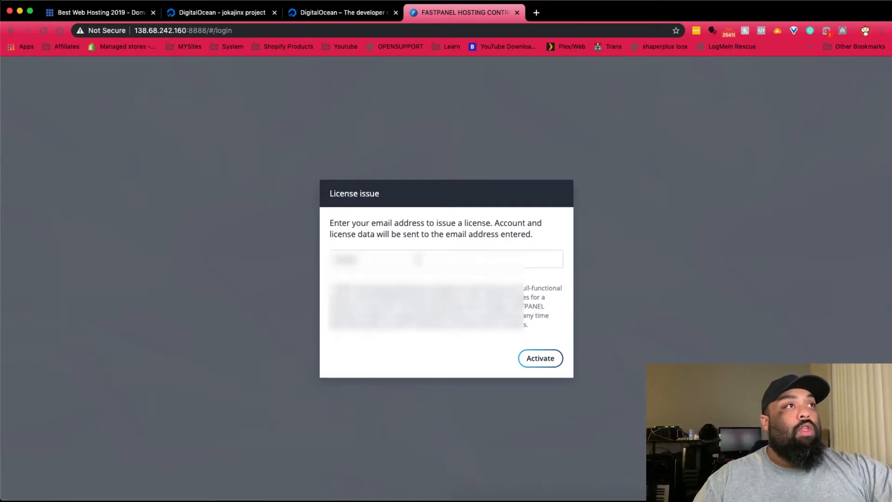
{"action": "left_click", "coordinate": [546, 253]}
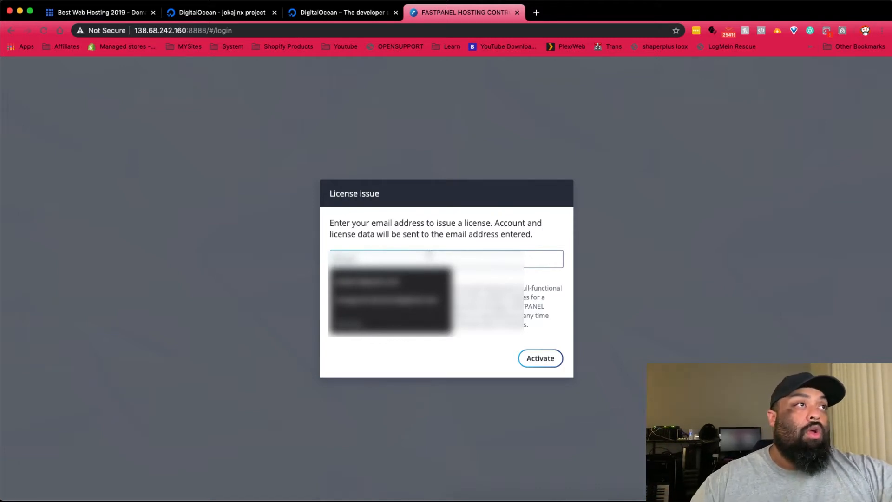
{"action": "left_click", "coordinate": [412, 287]}
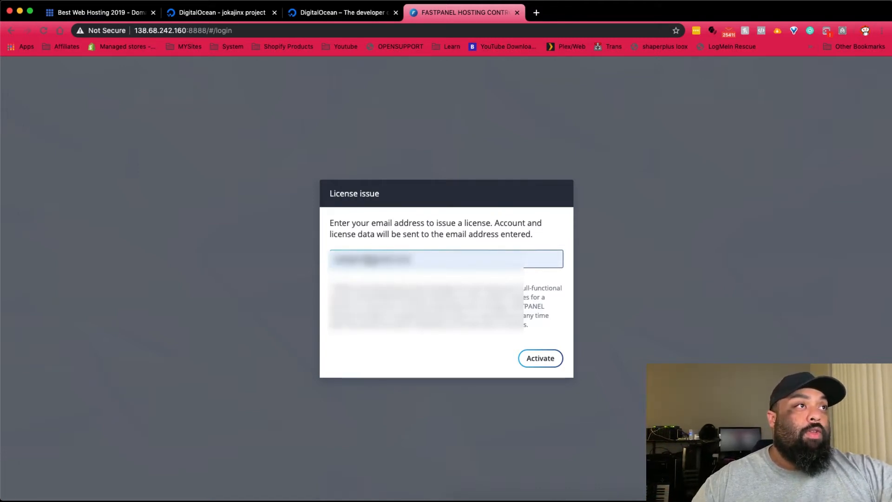
{"action": "left_click", "coordinate": [367, 262]}
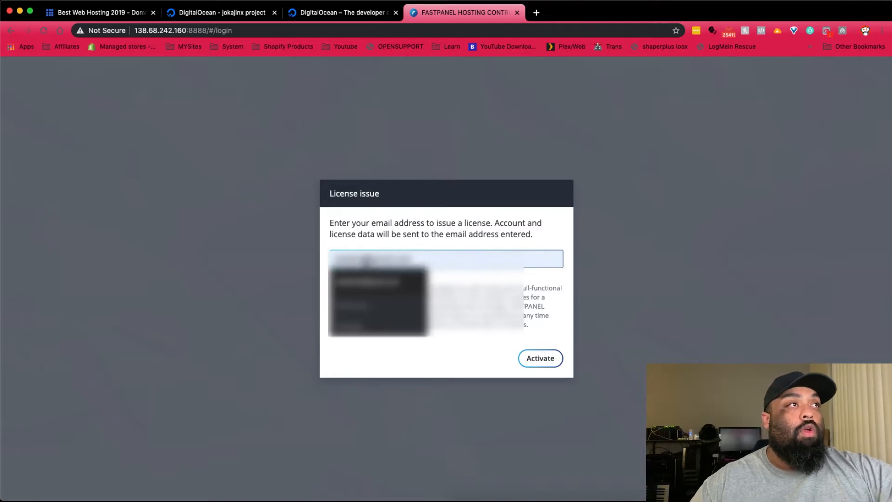
{"action": "left_click", "coordinate": [378, 281]}
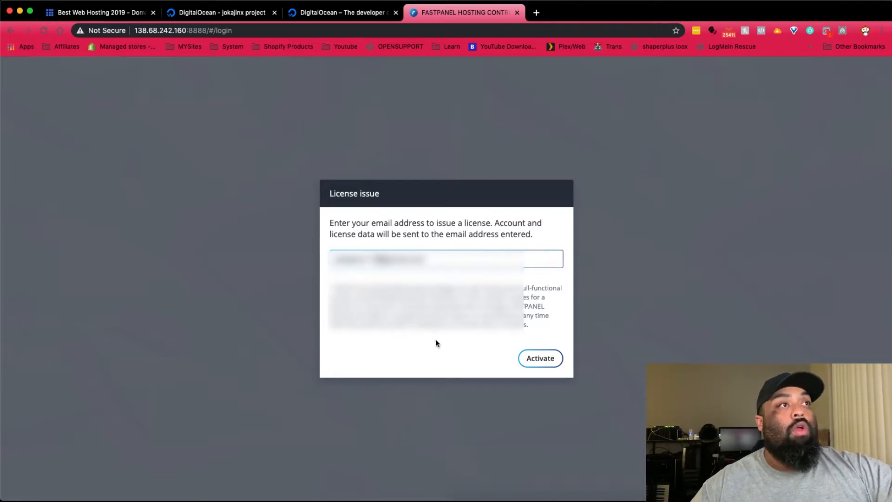
{"action": "left_click", "coordinate": [534, 359]}
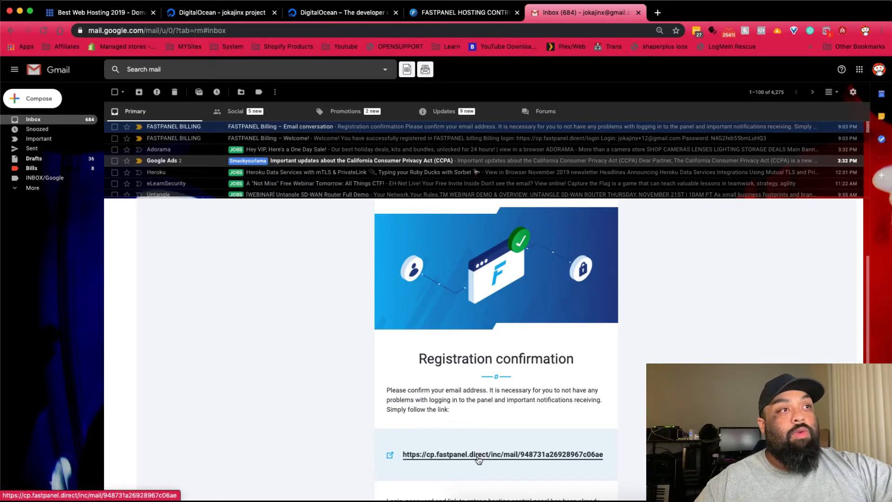
- Follow the FASTPANEL Billing confirmation link, acknowledge the verification notice, and focus the Email field
{"action": "left_click", "coordinate": [478, 457]}
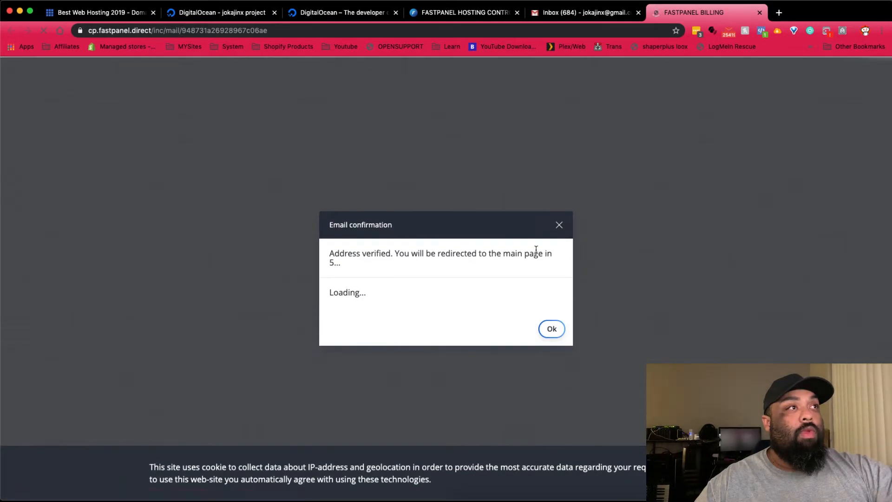
{"action": "left_click", "coordinate": [551, 329]}
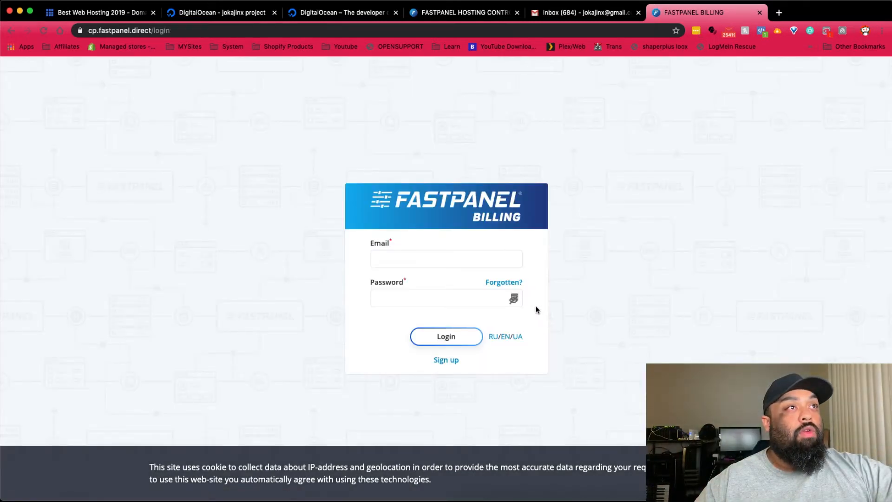
{"action": "left_click", "coordinate": [459, 256]}
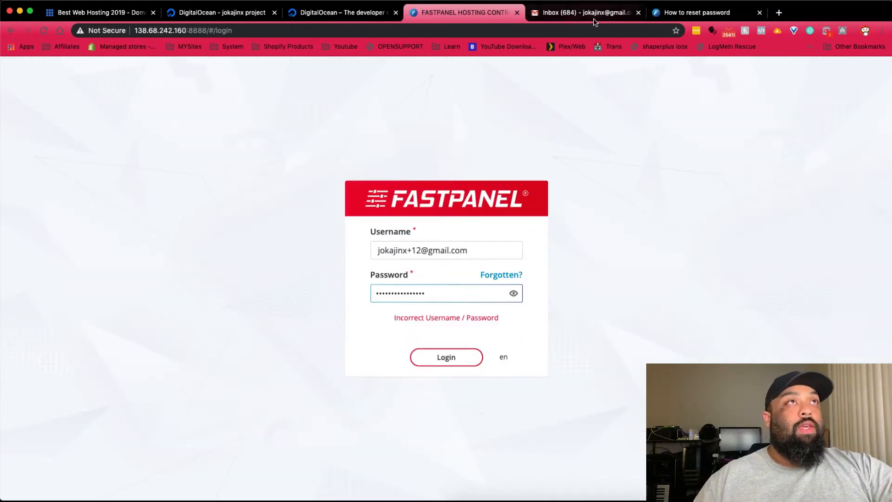
- Read the license activation e-mail, reselect the rejected panel username and password, then go to DigitalOcean
{"action": "left_click", "coordinate": [576, 13]}
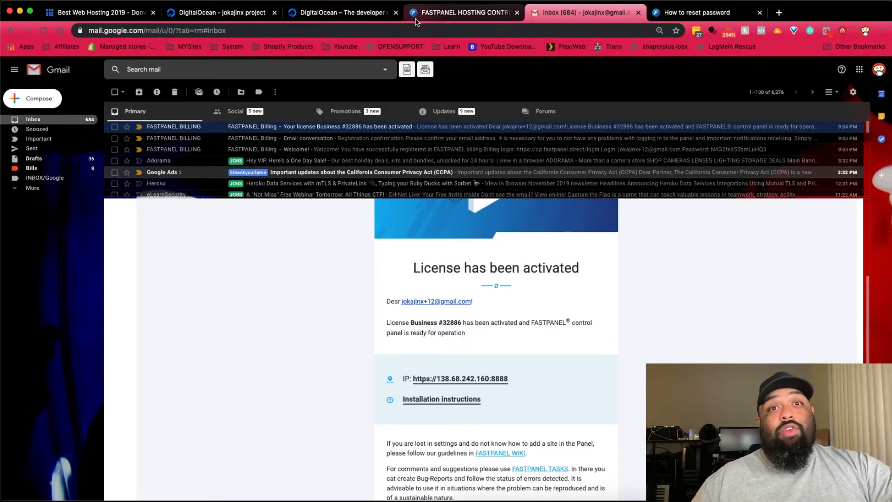
{"action": "left_click", "coordinate": [427, 15]}
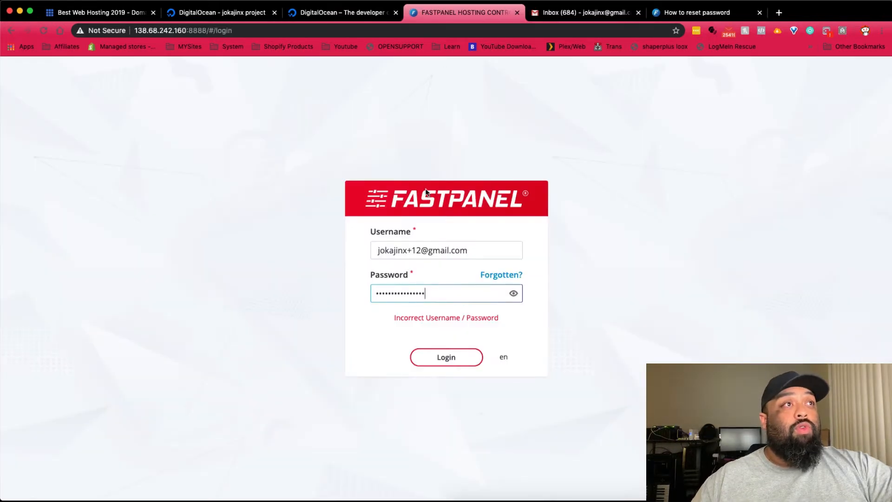
{"action": "triple_click", "coordinate": [479, 248]}
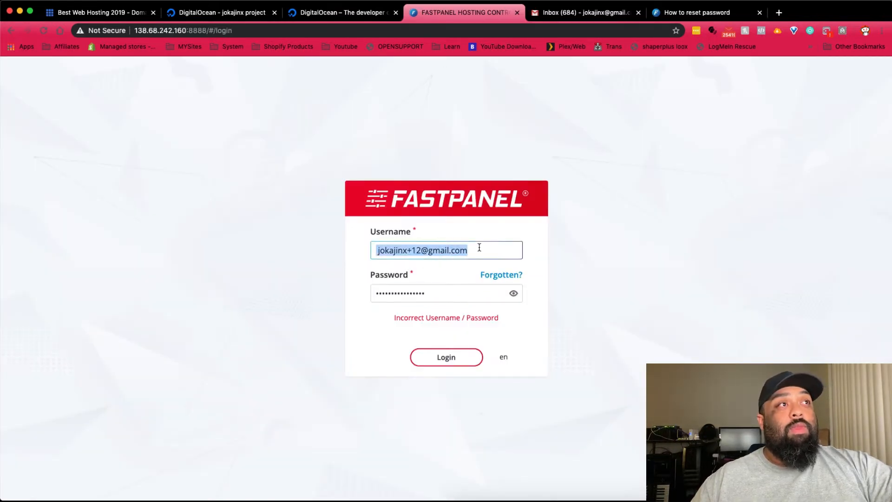
{"action": "triple_click", "coordinate": [429, 294]}
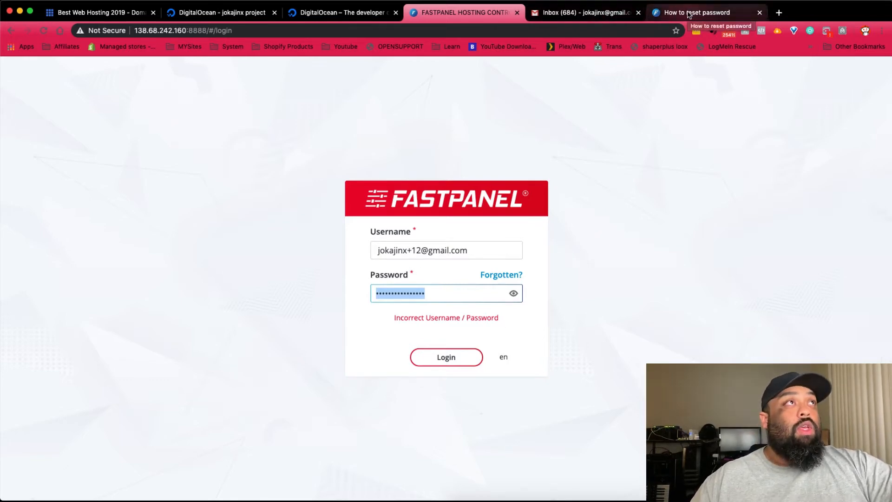
{"action": "left_click", "coordinate": [364, 17]}
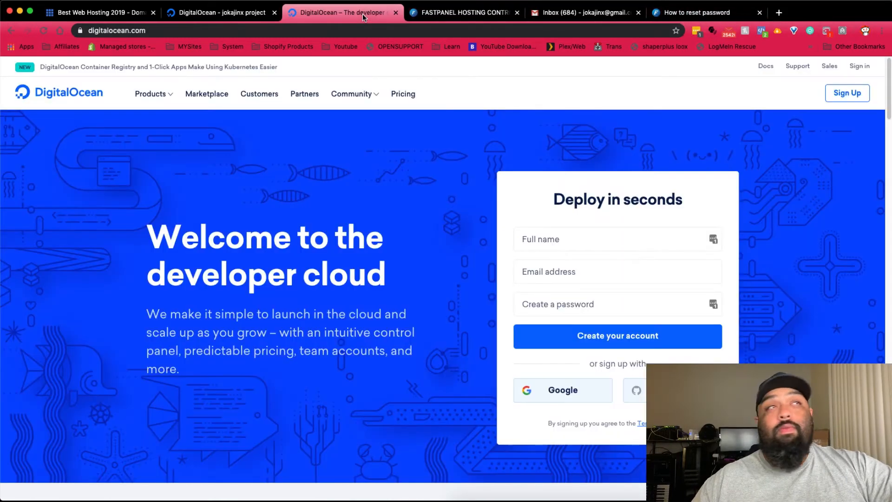
- Open the fastpanel-debian-s-1vcpu-1gb-sfo2-01 droplet's Access page and launch its web console
{"action": "left_click", "coordinate": [454, 19]}
{"action": "left_click", "coordinate": [247, 17]}
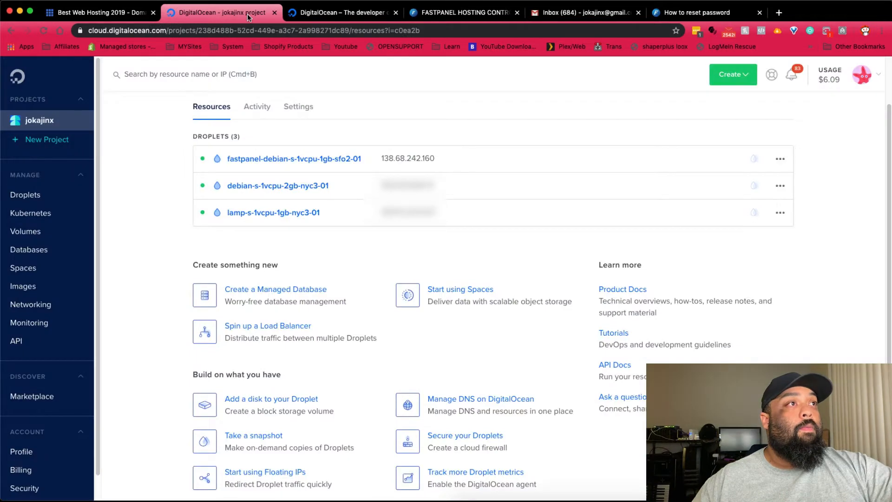
{"action": "left_click", "coordinate": [297, 157]}
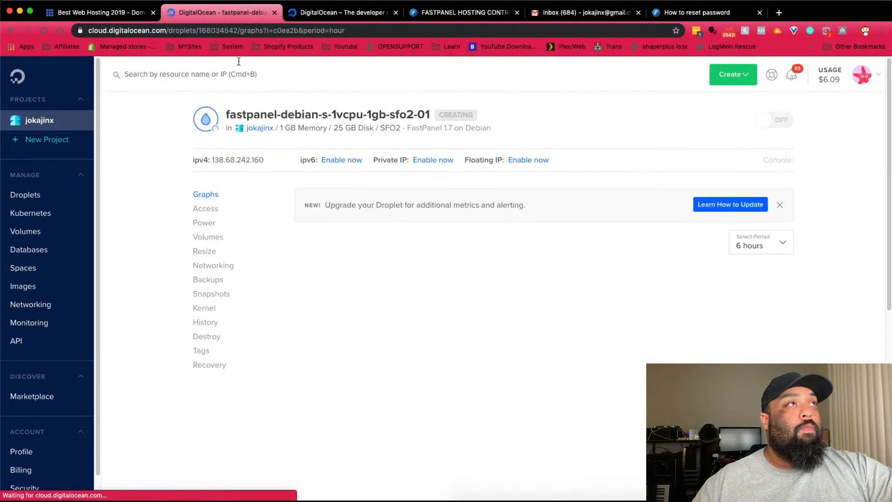
{"action": "left_click", "coordinate": [11, 30]}
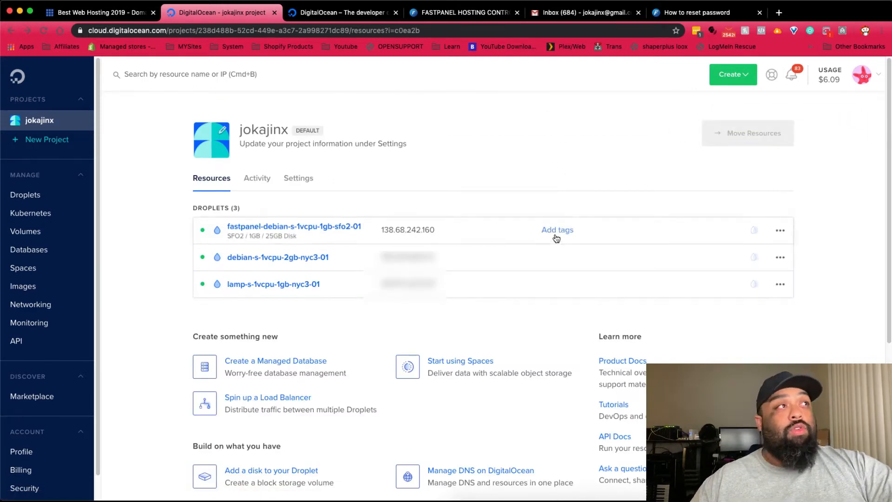
{"action": "left_click", "coordinate": [313, 227]}
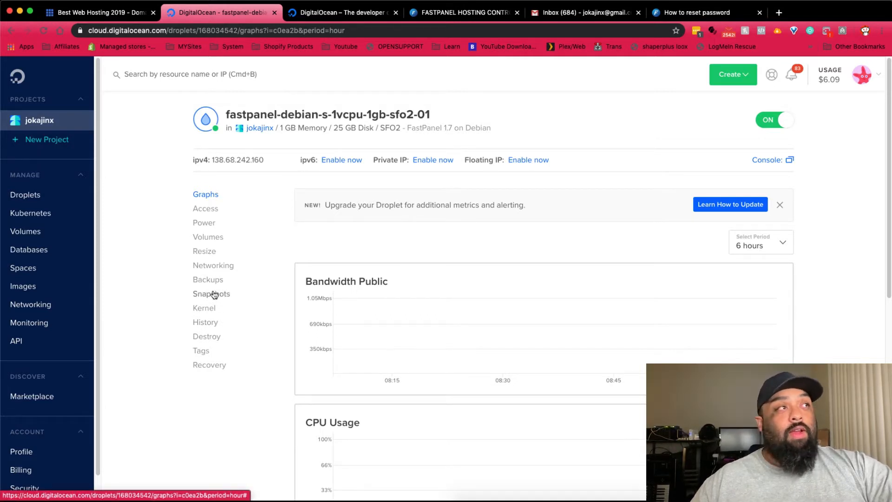
{"action": "left_click", "coordinate": [207, 210]}
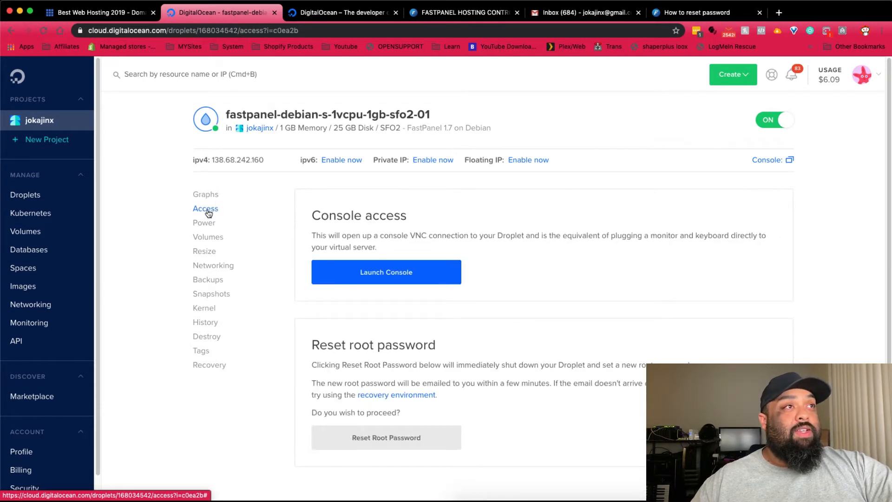
{"action": "left_click", "coordinate": [358, 267]}
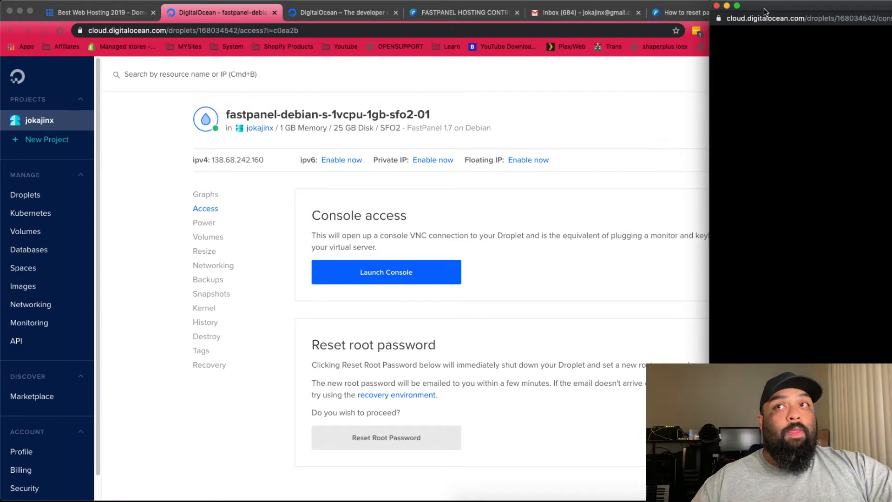
- Enter root as the login name in the droplet's web console
{"action": "left_click_drag", "start_coordinate": [759, 10], "coordinate": [86, 71]}
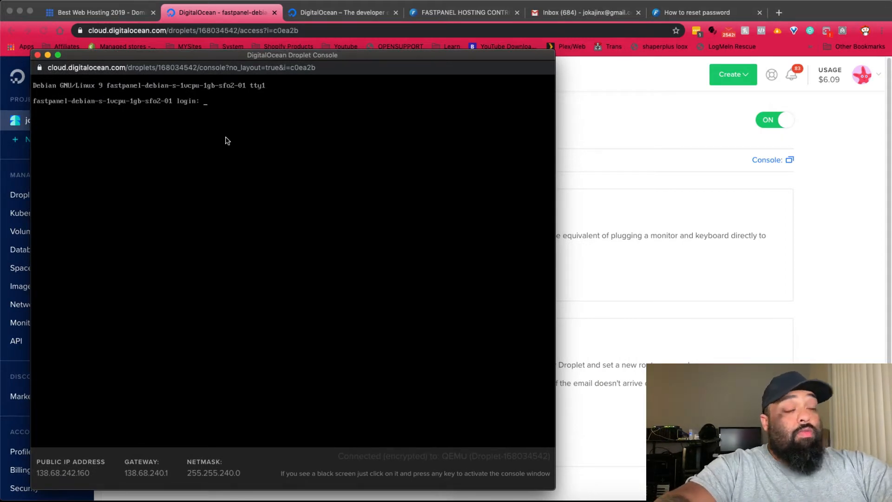
{"action": "type", "text": "oot"}
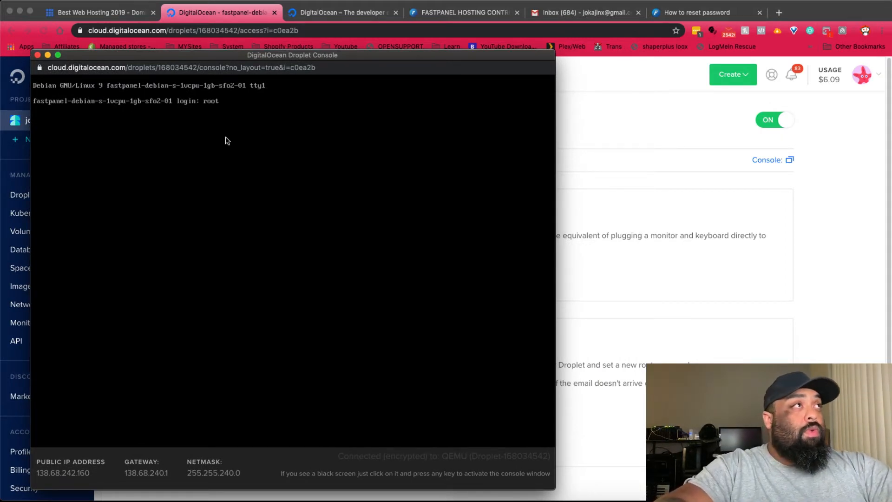
{"action": "key", "text": "Return"}
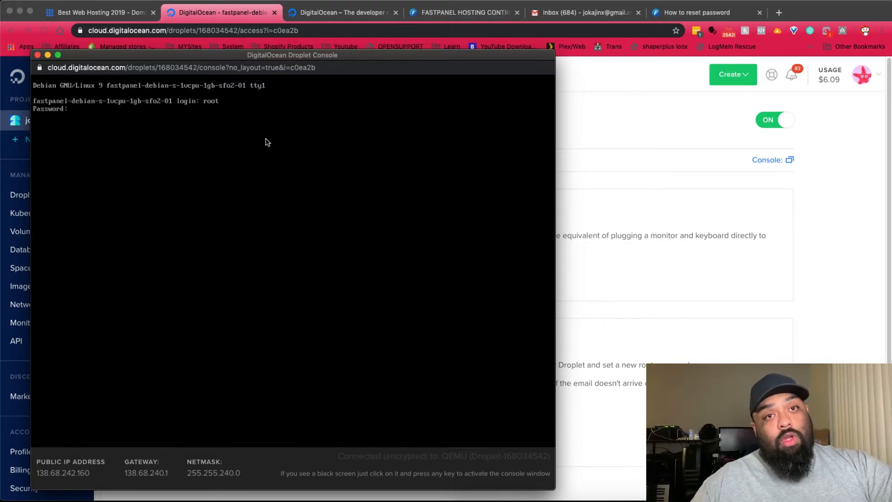
- Copy the root password from the DigitalOcean droplet welcome e-mail and return to the Access page
{"action": "left_click", "coordinate": [581, 13]}
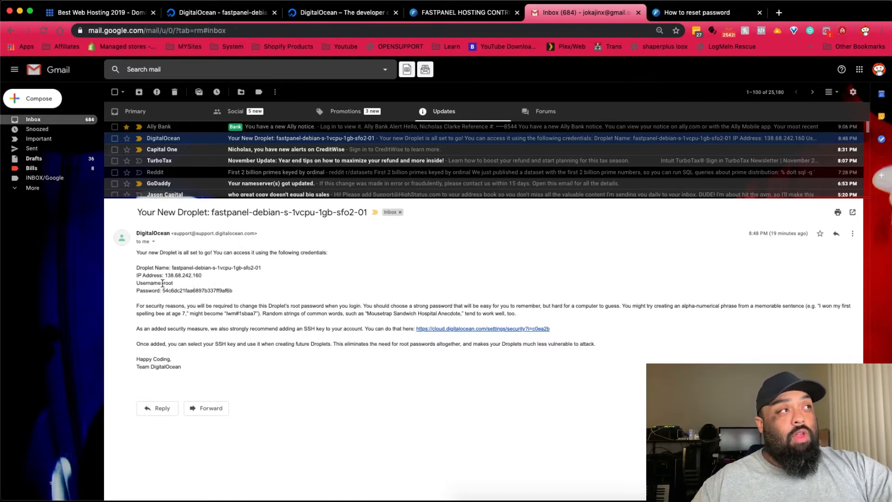
{"action": "double_click", "coordinate": [168, 283]}
{"action": "left_click_drag", "start_coordinate": [163, 291], "coordinate": [243, 294]}
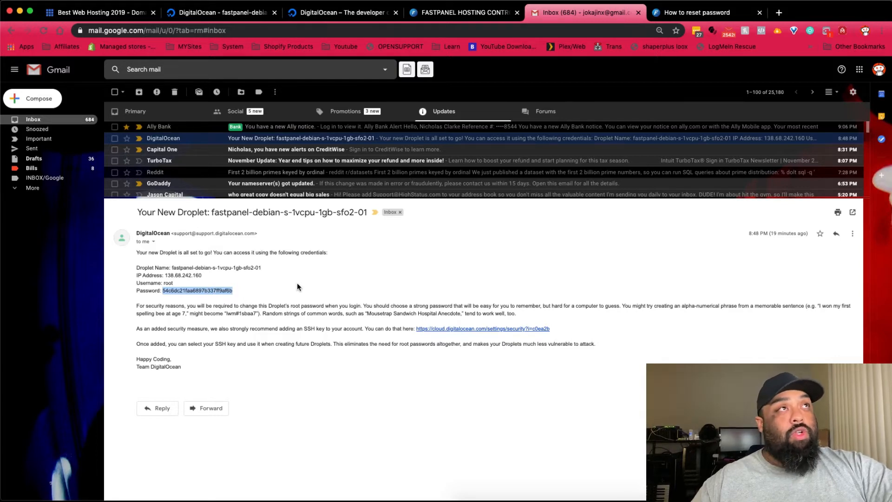
{"action": "left_click", "coordinate": [324, 14]}
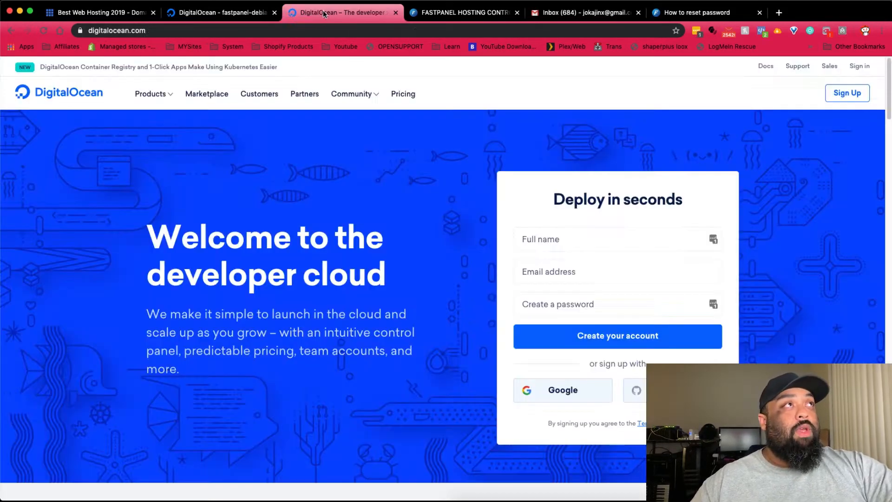
{"action": "key", "text": "ctrl+shift+Tab"}
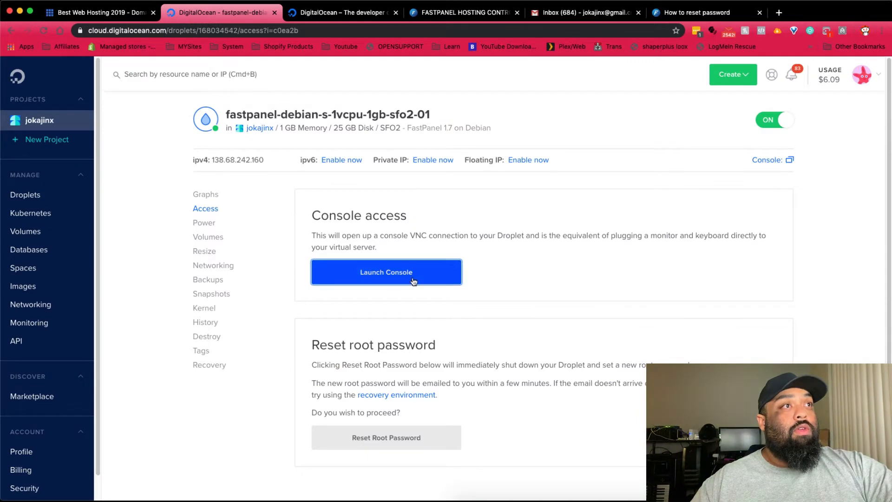
{"action": "key", "text": "super+grave"}
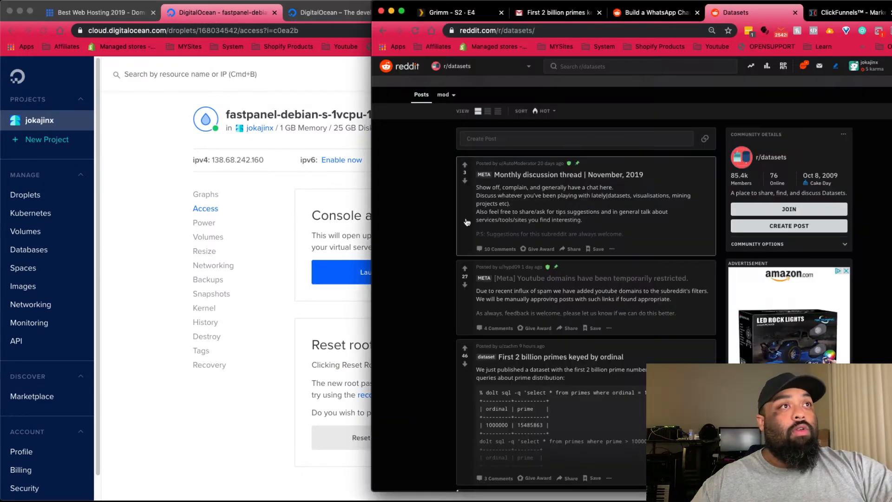
- Relaunch the droplet console and log in as root with the pasted password
{"action": "left_click", "coordinate": [328, 221]}
{"action": "left_click", "coordinate": [432, 276]}
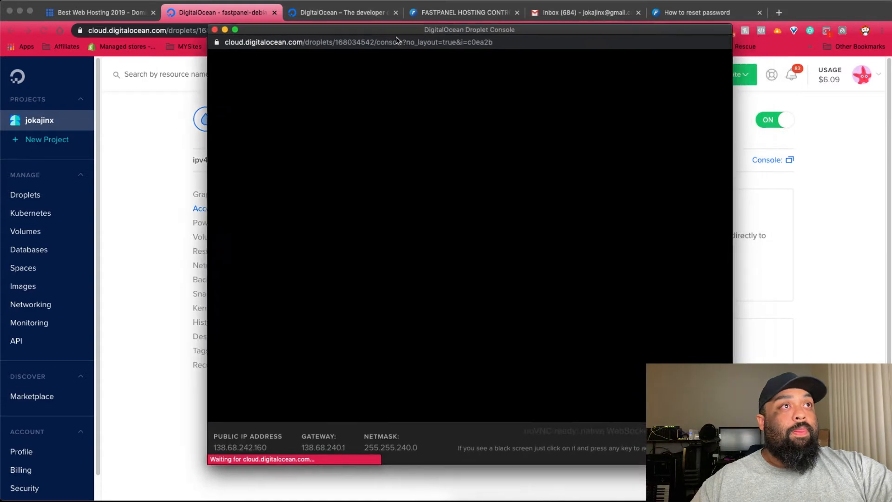
{"action": "left_click_drag", "start_coordinate": [397, 38], "coordinate": [362, 52]}
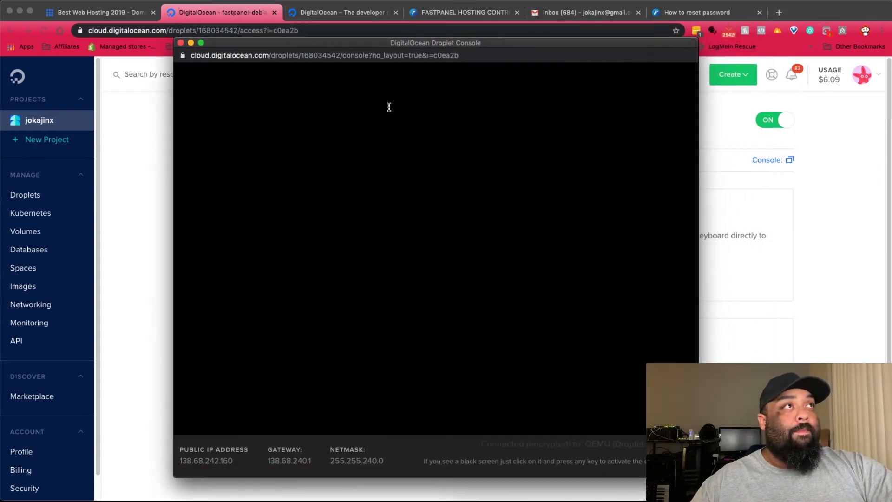
{"action": "right_click", "coordinate": [263, 119]}
{"action": "left_click", "coordinate": [227, 127]}
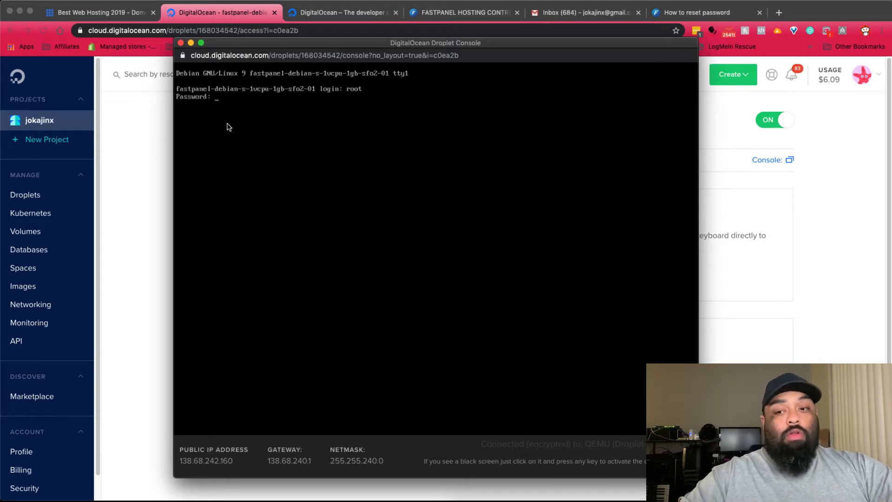
{"action": "key", "text": "Return"}
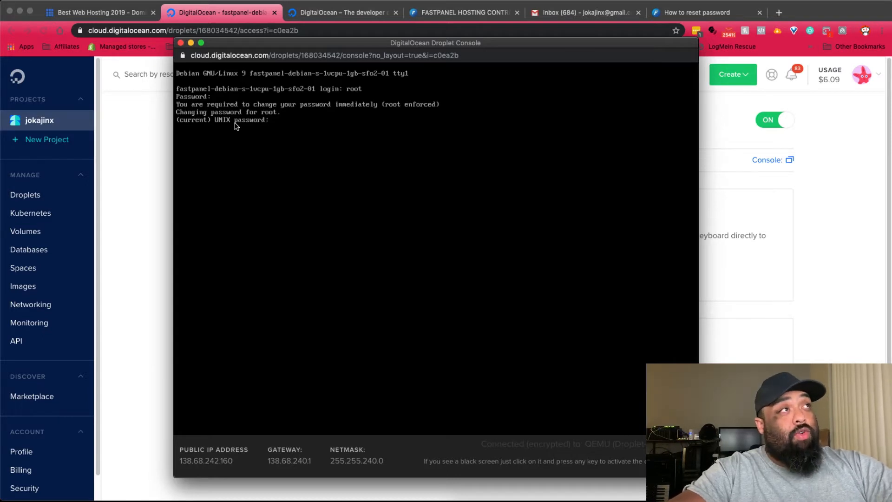
- Set a new root password through the current, new and retype prompts, then open FASTPANEL's reset guide
{"action": "key", "text": "Return"}
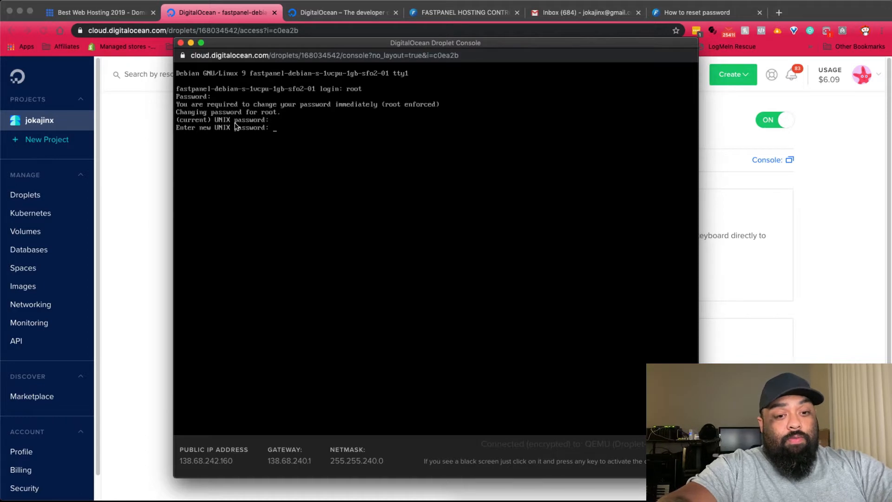
{"action": "key", "text": "Return"}
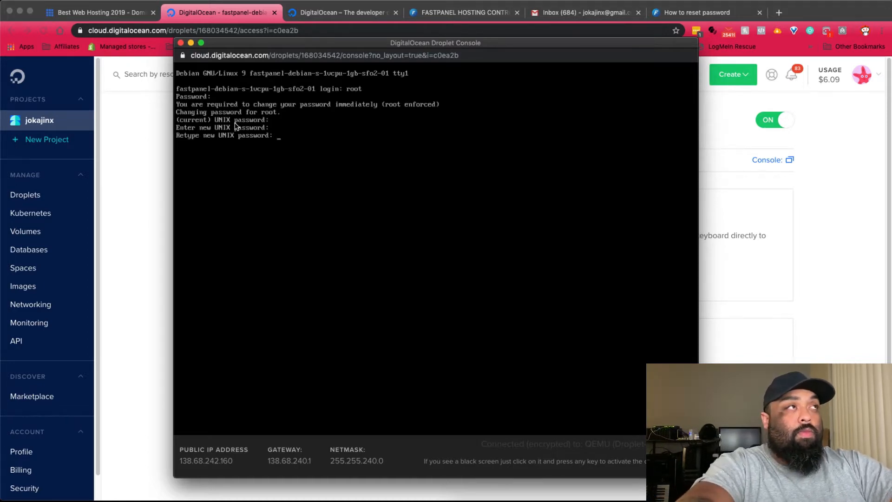
{"action": "key", "text": "Return"}
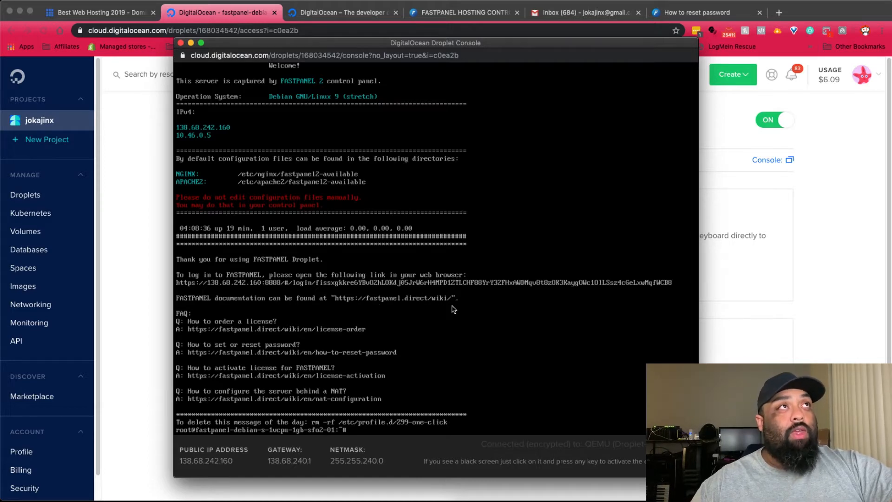
{"action": "left_click", "coordinate": [685, 12]}
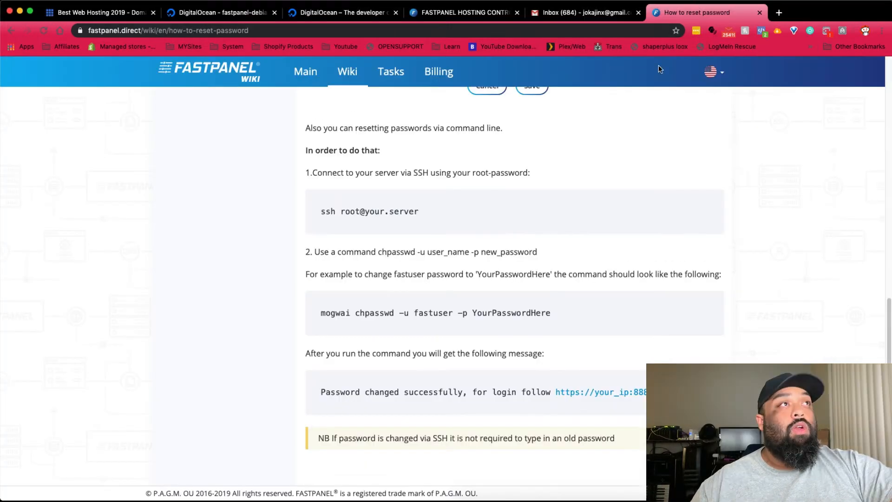
- Copy the 'mogwai chpasswd -u fastuser -p' command from the wiki and return to the droplet console
{"action": "scroll", "coordinate": [356, 310], "scroll_direction": "up", "scroll_amount": 15}
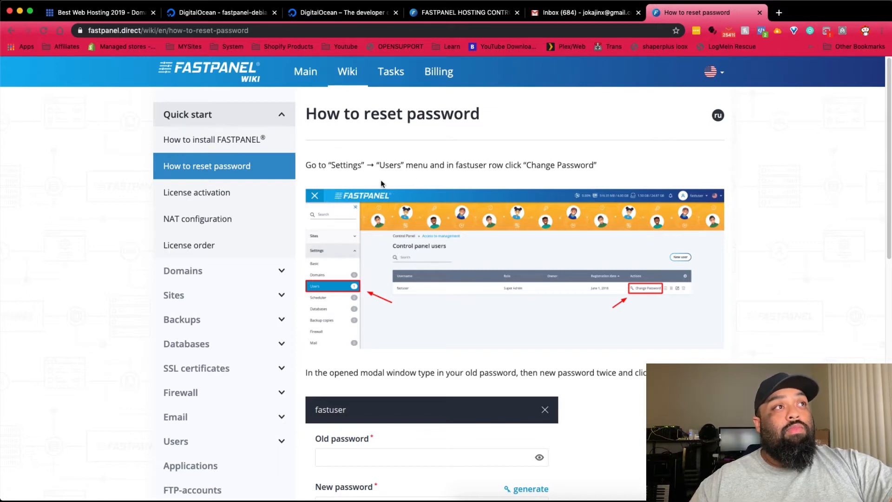
{"action": "scroll", "coordinate": [488, 195], "scroll_direction": "down", "scroll_amount": 5}
{"action": "scroll", "coordinate": [508, 205], "scroll_direction": "down", "scroll_amount": 5}
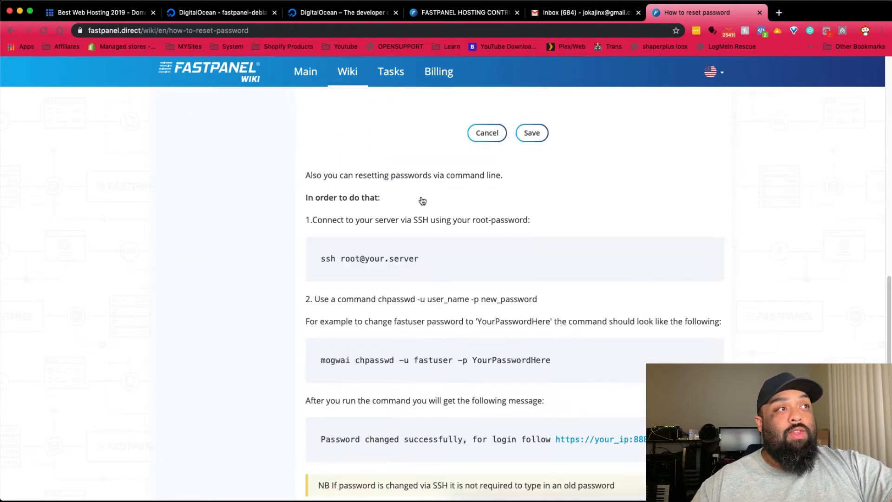
{"action": "scroll", "coordinate": [422, 201], "scroll_direction": "down", "scroll_amount": 1}
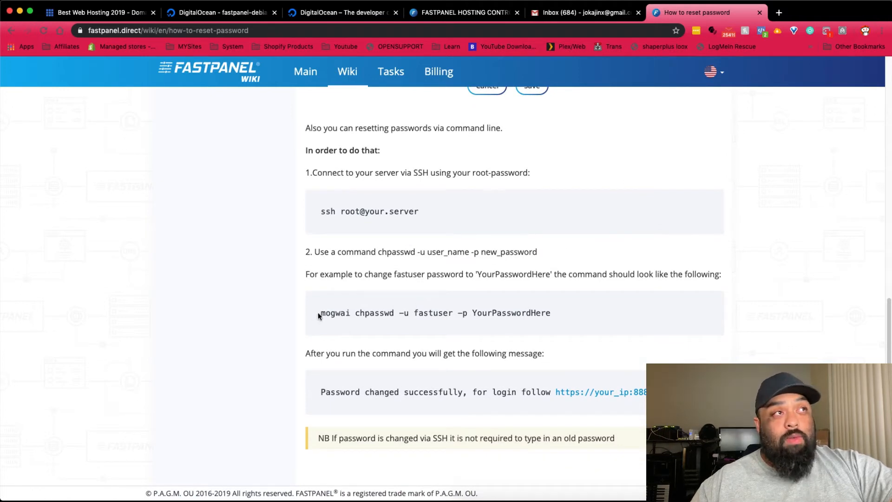
{"action": "left_click_drag", "start_coordinate": [319, 315], "coordinate": [466, 316]}
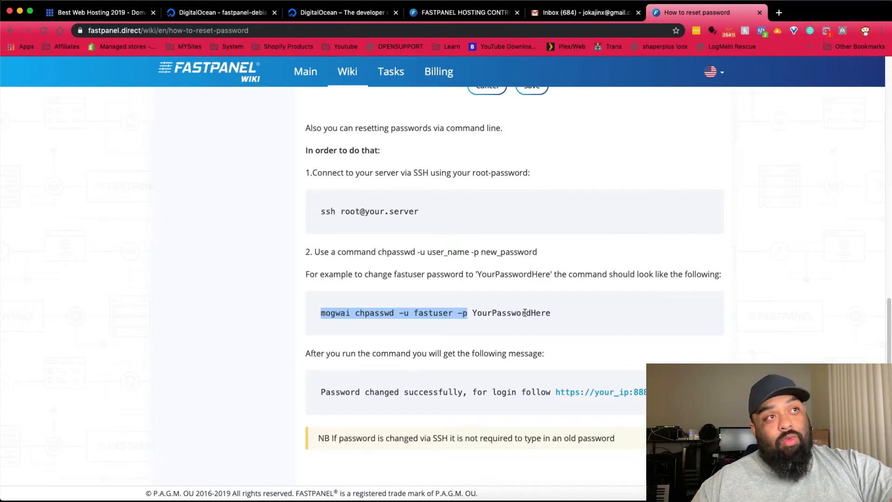
{"action": "right_click", "coordinate": [450, 311]}
{"action": "left_click", "coordinate": [471, 334]}
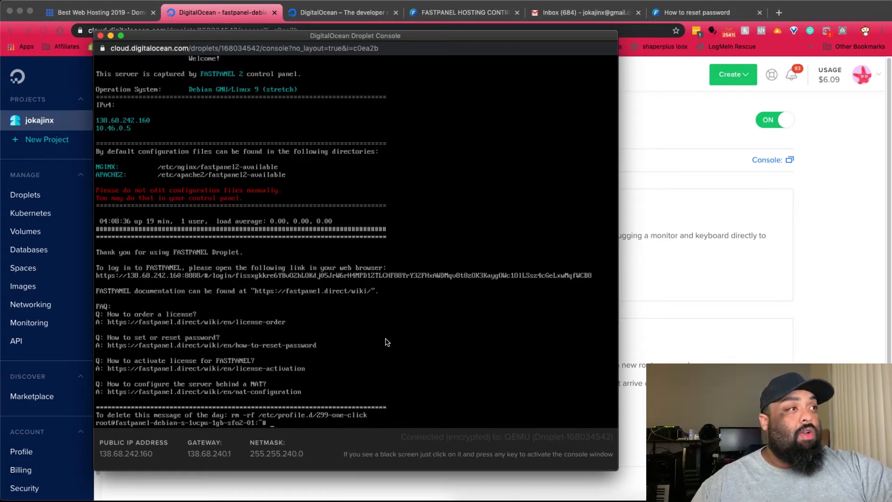
- Paste the chpasswd command, add a new password after -p, and run it for fastuser
{"action": "key", "text": "super+v"}
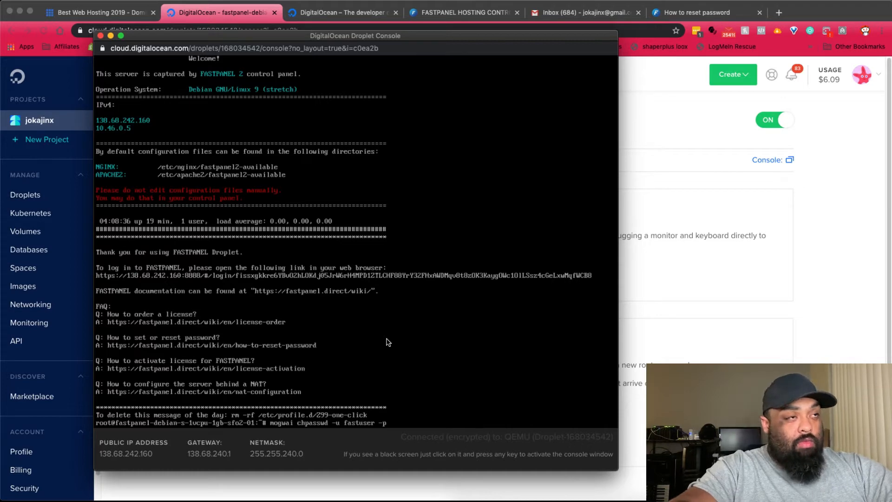
{"action": "type", "text": "passw"}
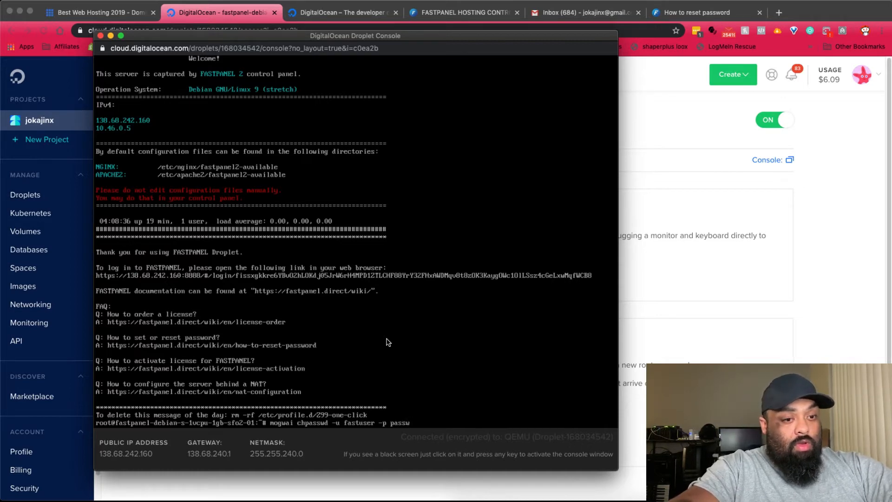
{"action": "type", "text": "ord1234"}
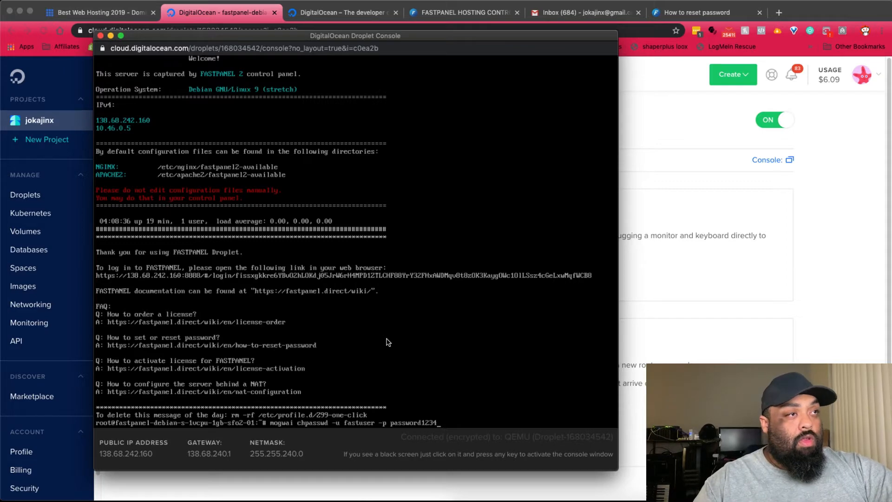
{"action": "key", "text": "Return"}
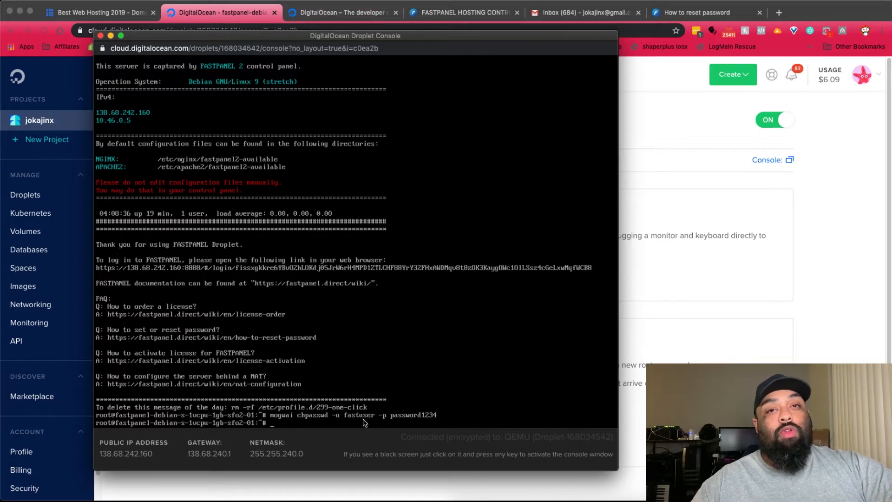
- Log in to the FASTPANEL panel as fastuser using the newly set password
{"action": "left_click", "coordinate": [448, 19]}
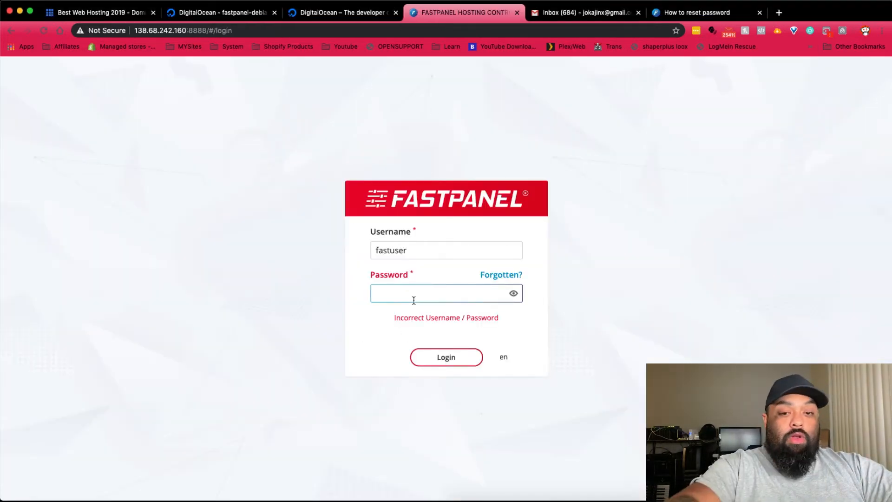
{"action": "type", "text": "password12"}
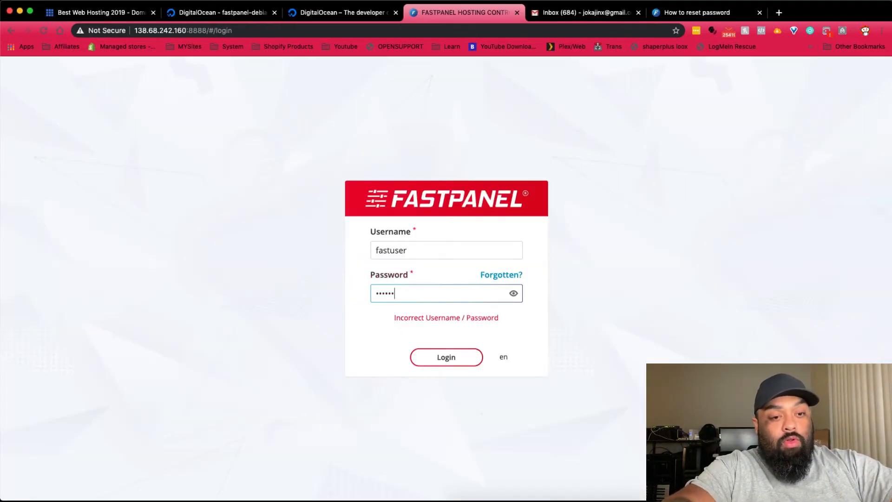
{"action": "type", "text": "34"}
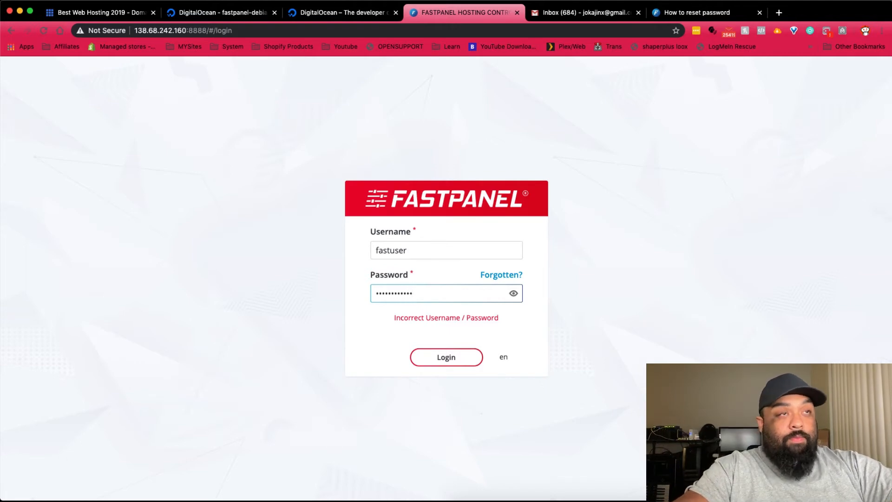
{"action": "key", "text": "Return"}
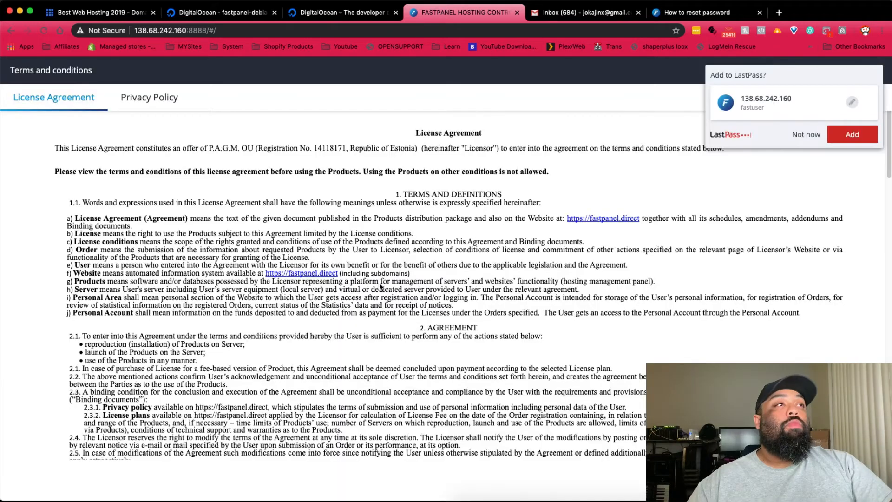
- Decline saving the login, scroll the License Agreement and view the Privacy Policy
{"action": "left_click", "coordinate": [807, 135]}
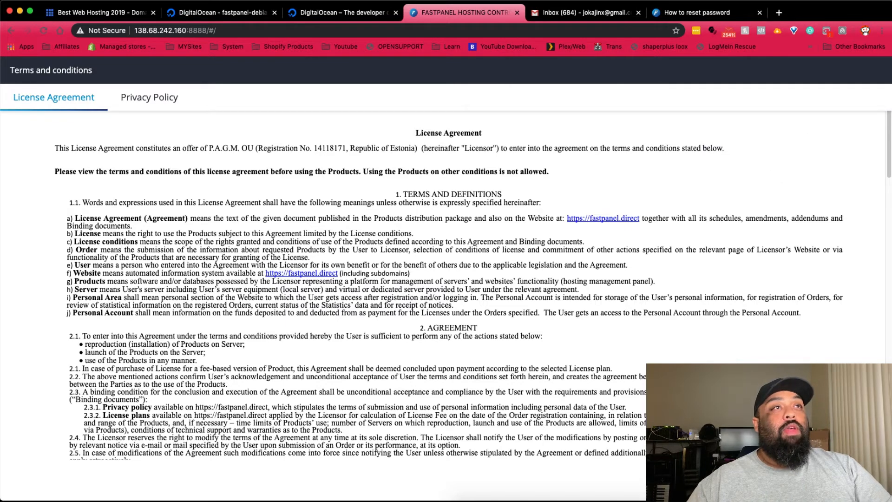
{"action": "scroll", "coordinate": [623, 344], "scroll_direction": "down", "scroll_amount": 20}
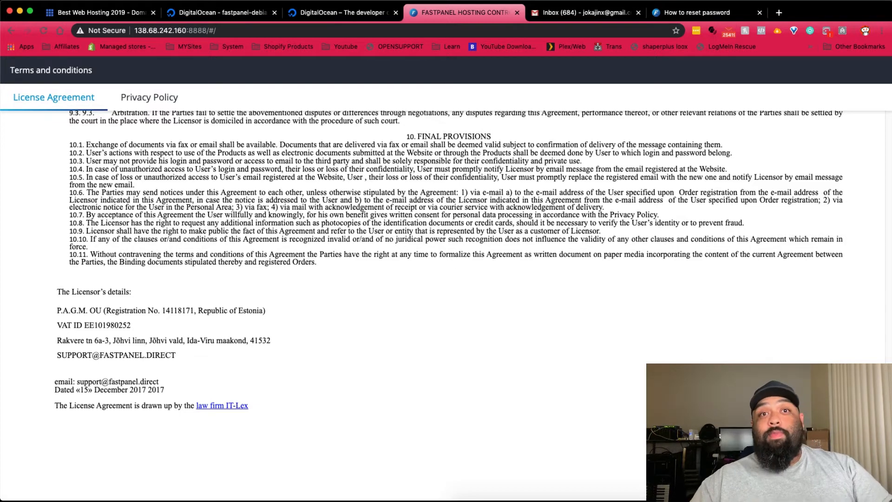
{"action": "left_click", "coordinate": [149, 97]}
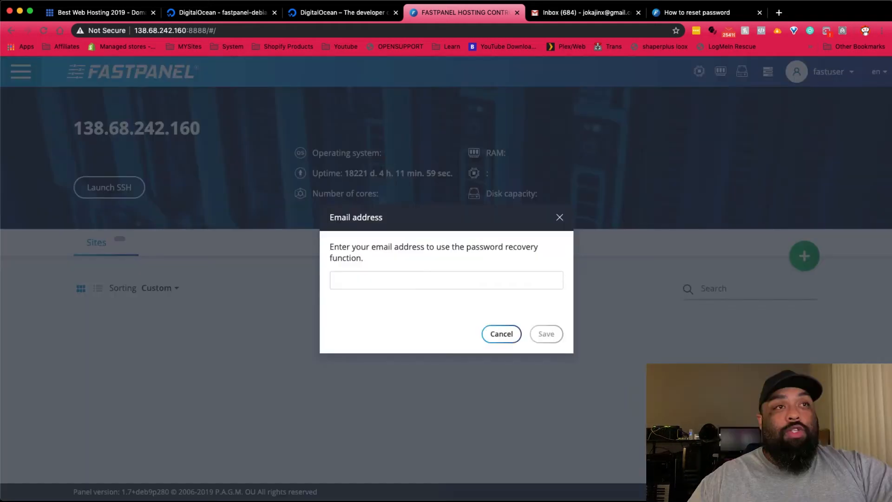
- Dismiss the e-mail suggestions and close the password-recovery Email address dialog without saving
{"action": "left_click", "coordinate": [381, 280]}
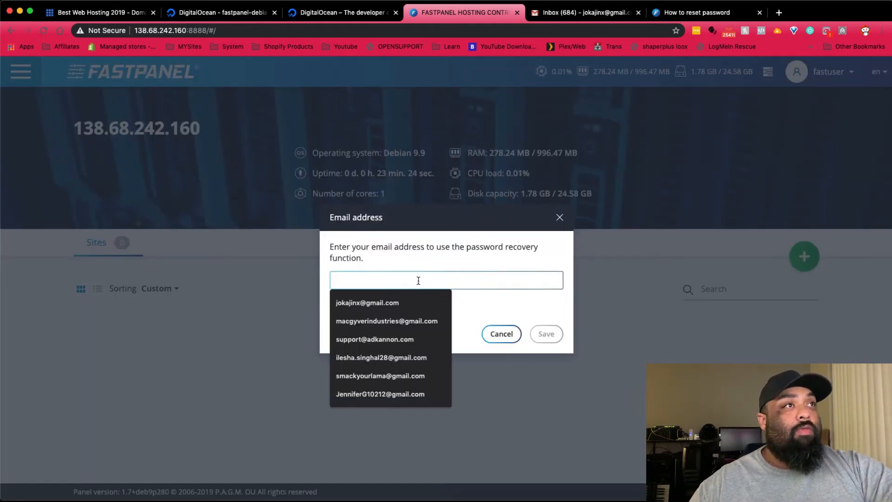
{"action": "left_click", "coordinate": [454, 242]}
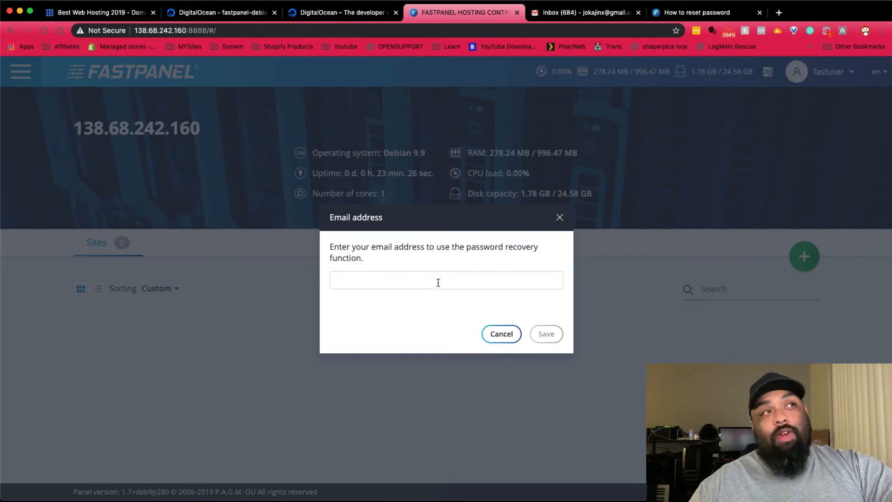
{"action": "left_click", "coordinate": [560, 218]}
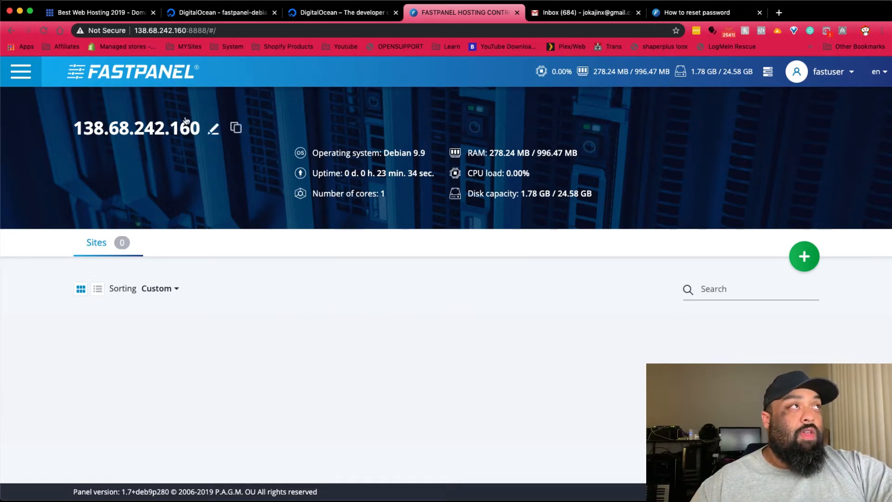
{"action": "left_click", "coordinate": [26, 71]}
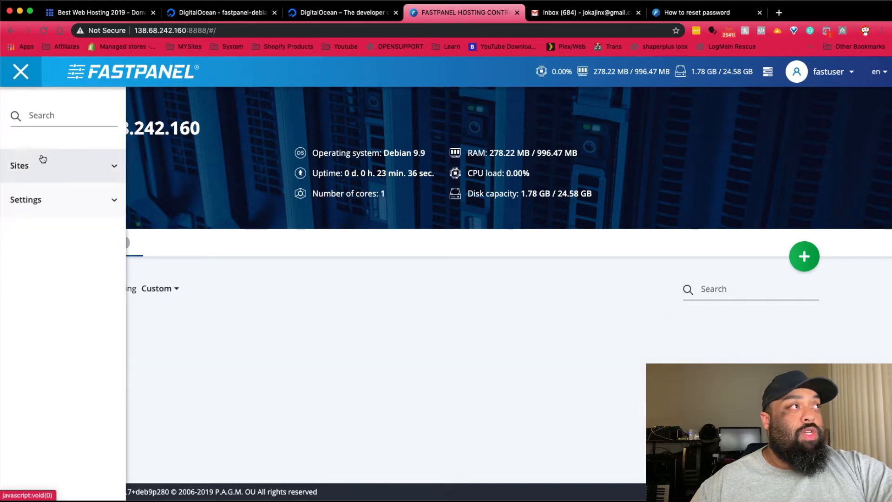
{"action": "left_click", "coordinate": [66, 208]}
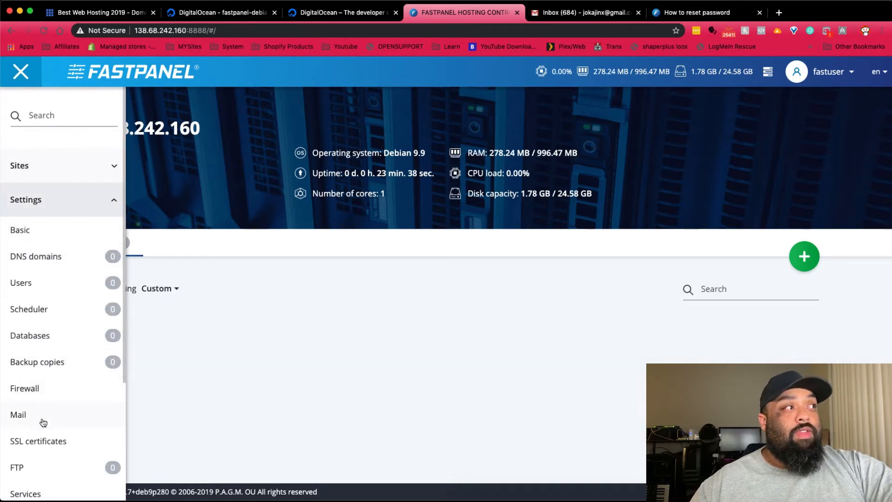
{"action": "scroll", "coordinate": [58, 398], "scroll_direction": "down", "scroll_amount": 4}
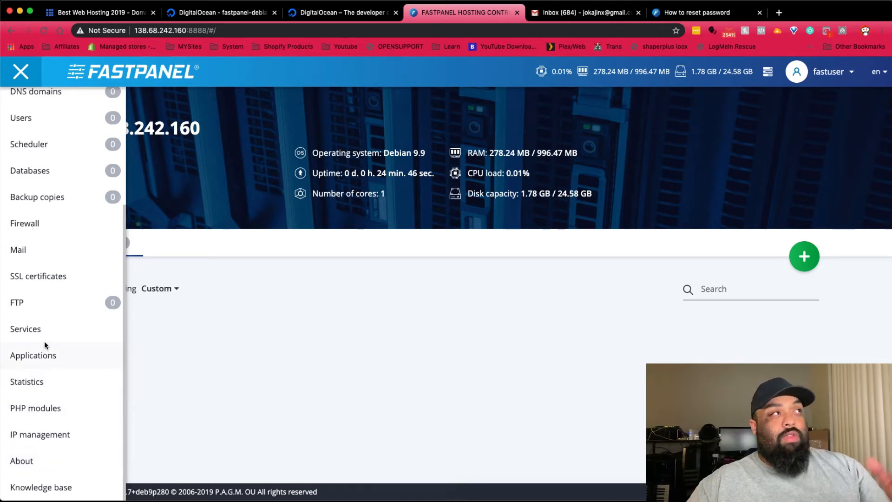
{"action": "scroll", "coordinate": [43, 341], "scroll_direction": "up", "scroll_amount": 5}
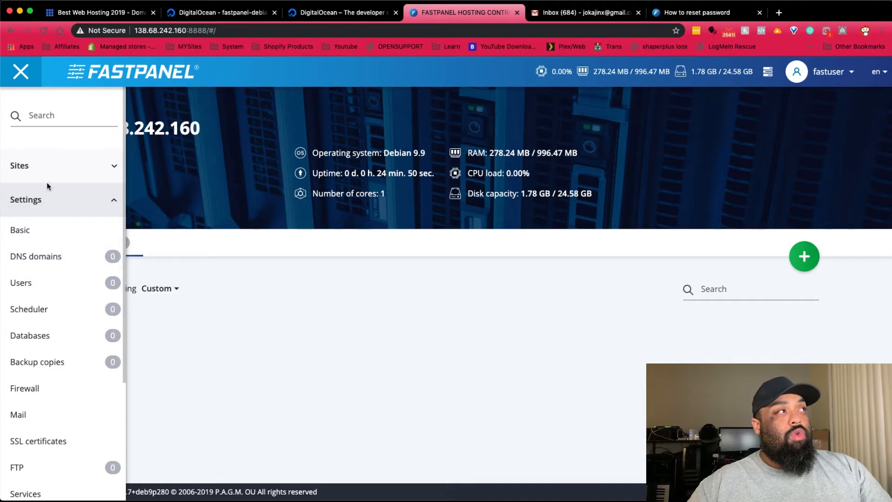
{"action": "left_click", "coordinate": [40, 165]}
{"action": "left_click", "coordinate": [44, 164]}
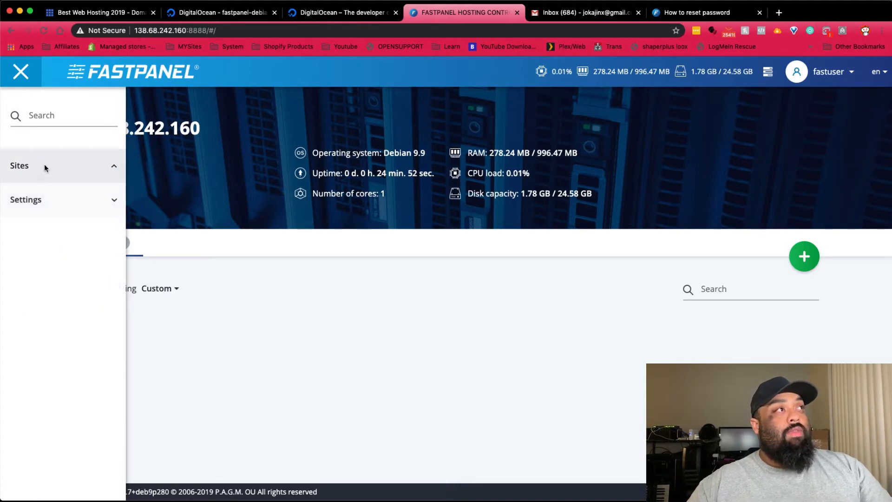
{"action": "left_click", "coordinate": [47, 163]}
{"action": "left_click", "coordinate": [261, 200]}
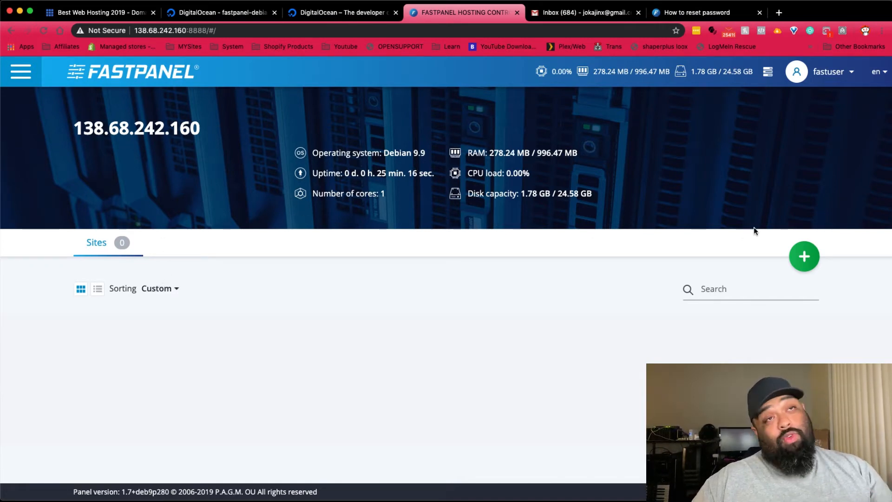
- Start a new site and enter the domain kingofecom.com, correcting a typo
{"action": "left_click", "coordinate": [808, 262]}
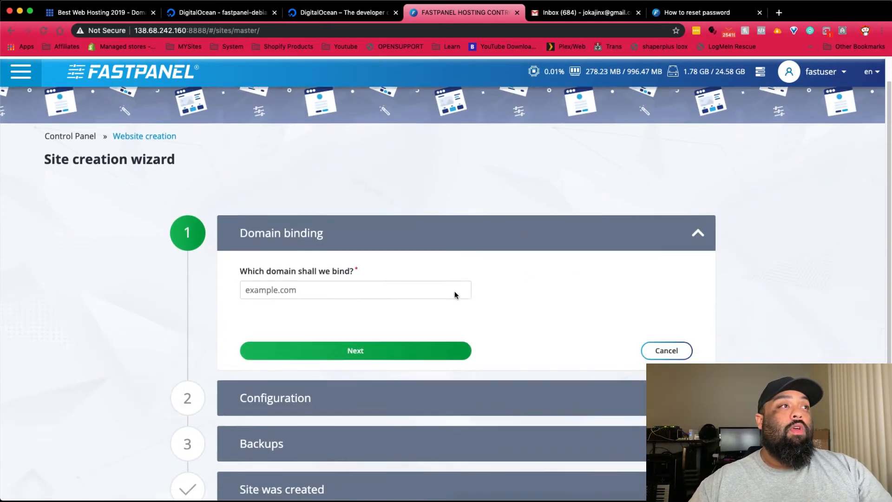
{"action": "scroll", "coordinate": [418, 279], "scroll_direction": "down", "scroll_amount": 3}
{"action": "left_click", "coordinate": [339, 221]}
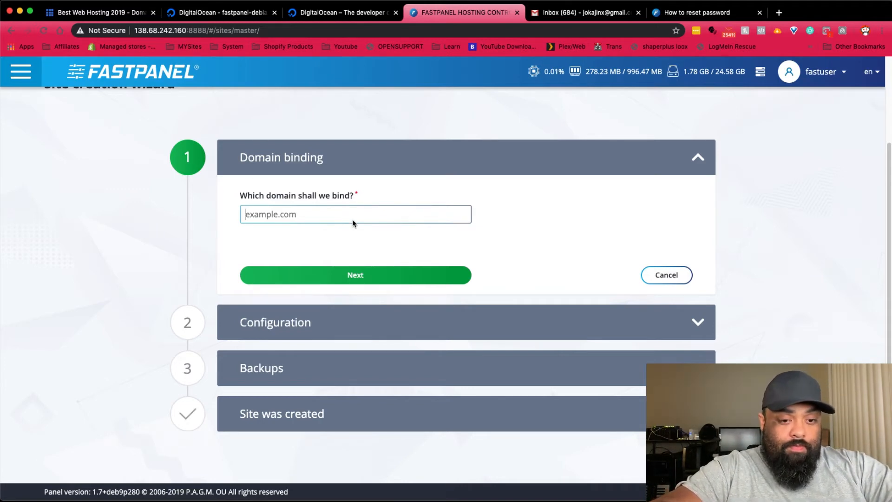
{"action": "type", "text": "kingof"}
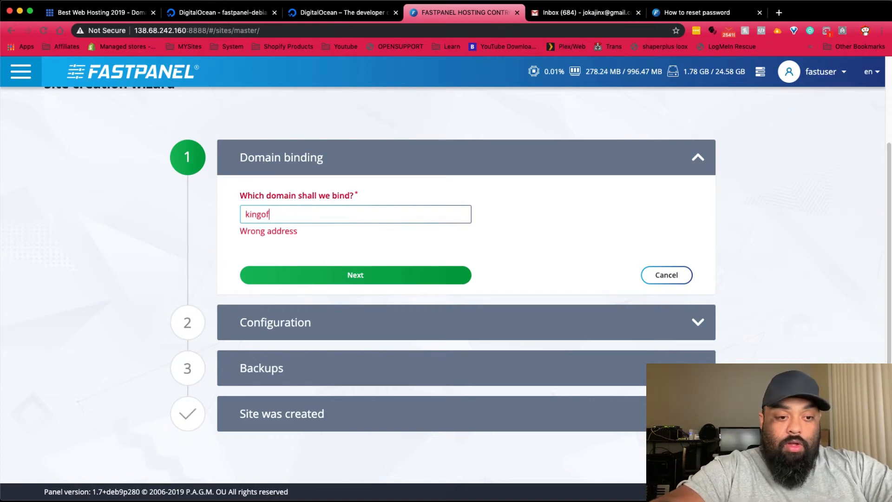
{"action": "type", "text": "emcom"}
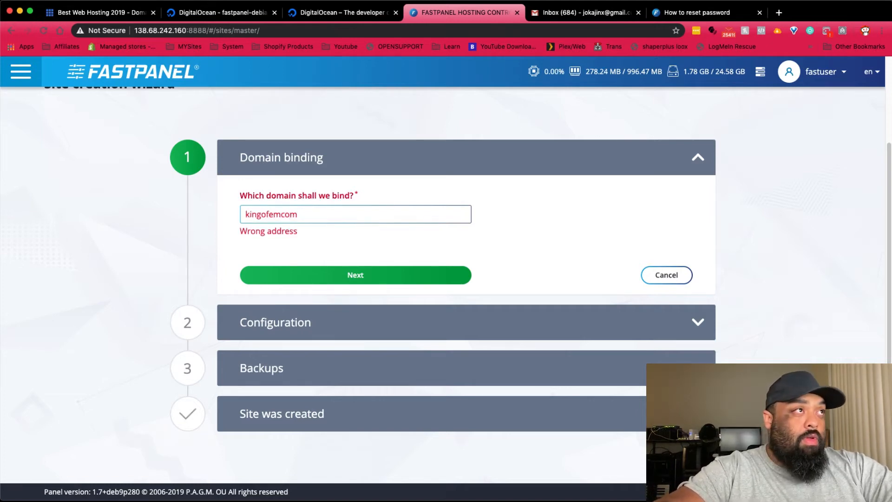
{"action": "key", "text": "BackSpace"}
{"action": "key", "text": "BackSpace"}
{"action": "key", "text": "BackSpace"}
{"action": "key", "text": "BackSpace"}
{"action": "type", "text": "com"}
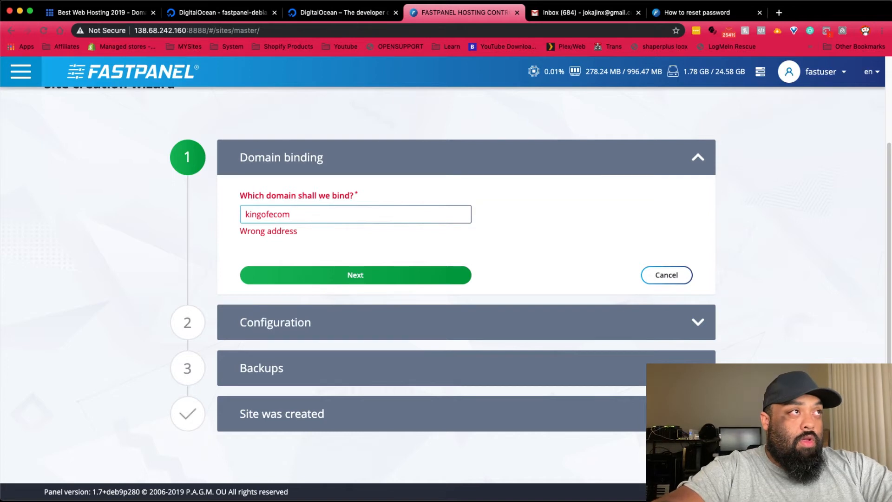
{"action": "type", "text": ".com"}
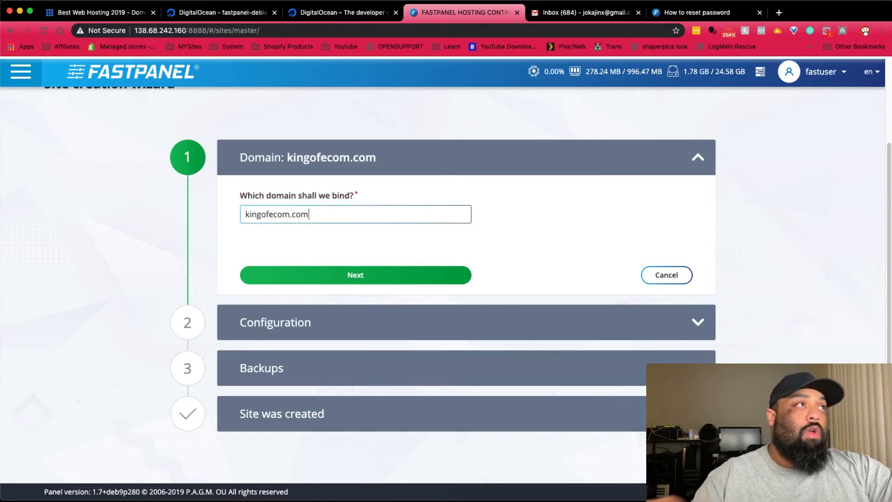
- Continue to Configuration and set Site owner to Current (fastuser)
{"action": "left_click", "coordinate": [280, 278]}
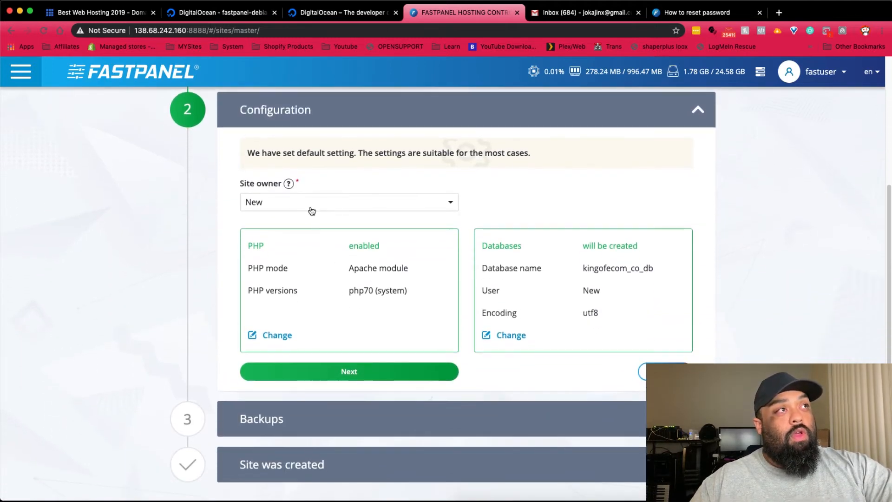
{"action": "left_click", "coordinate": [312, 210]}
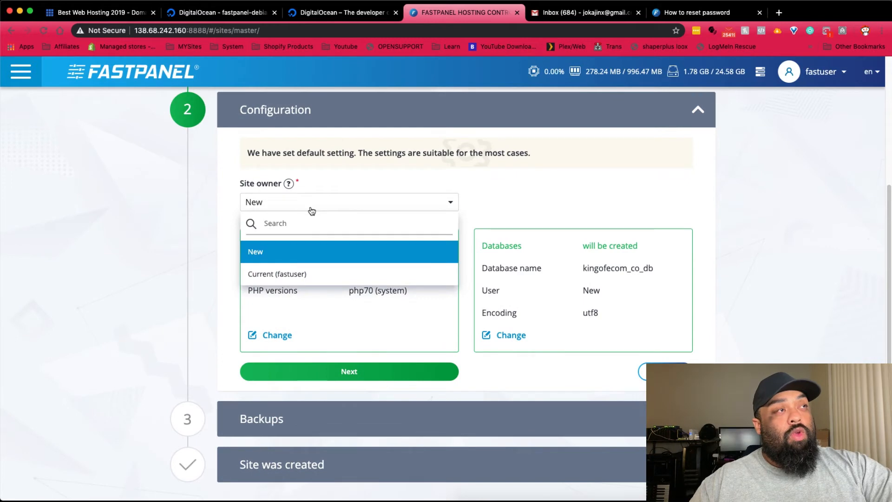
{"action": "left_click", "coordinate": [288, 278]}
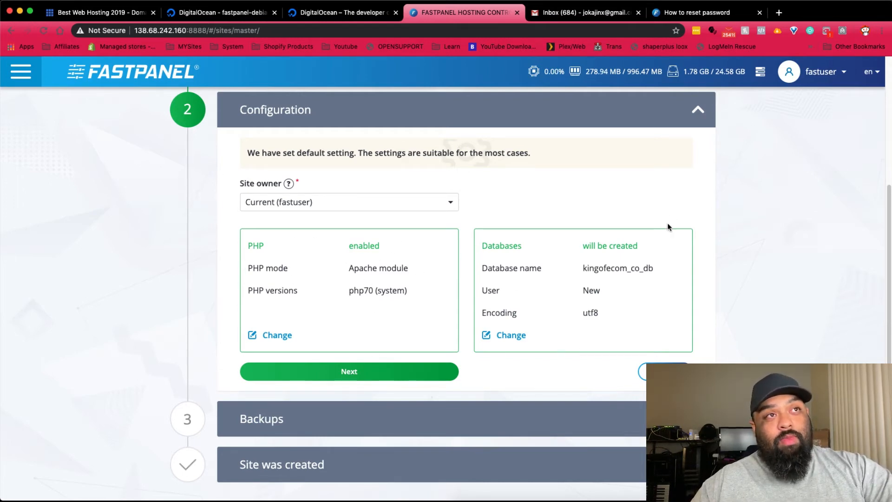
- Keep 'Do not create backup copies' as the storage place and create the site
{"action": "left_click", "coordinate": [364, 375]}
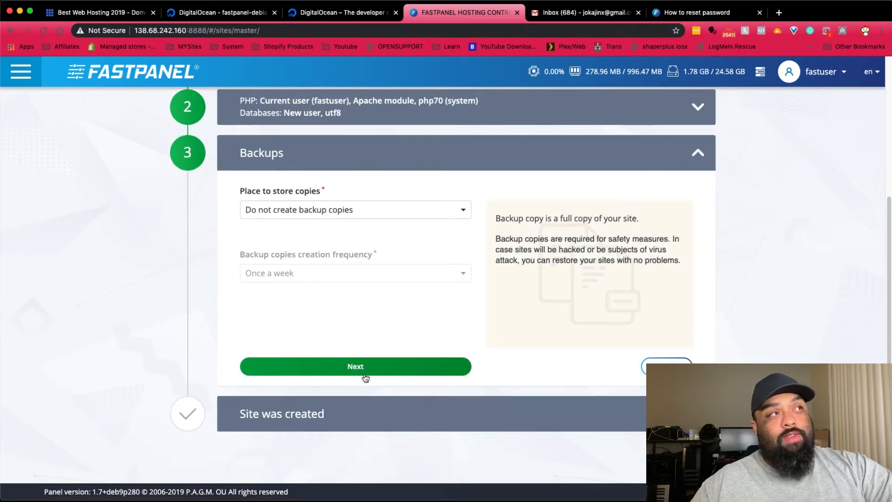
{"action": "left_click", "coordinate": [311, 214]}
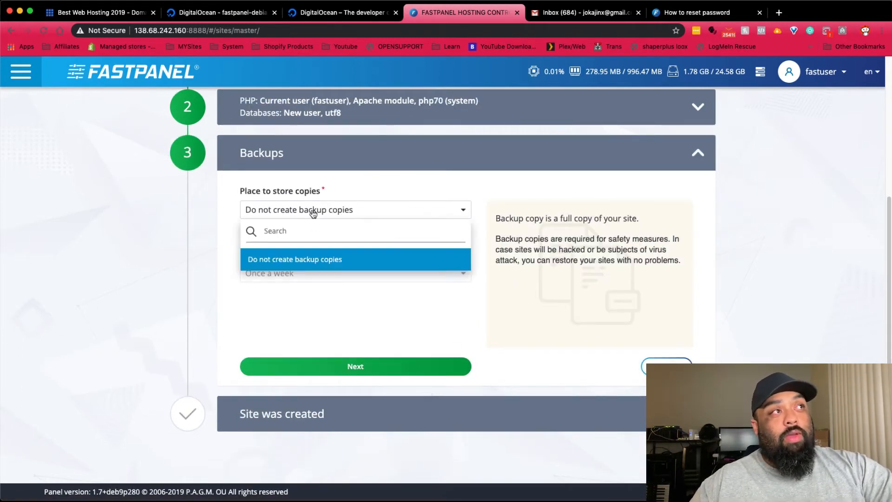
{"action": "left_click", "coordinate": [299, 286]}
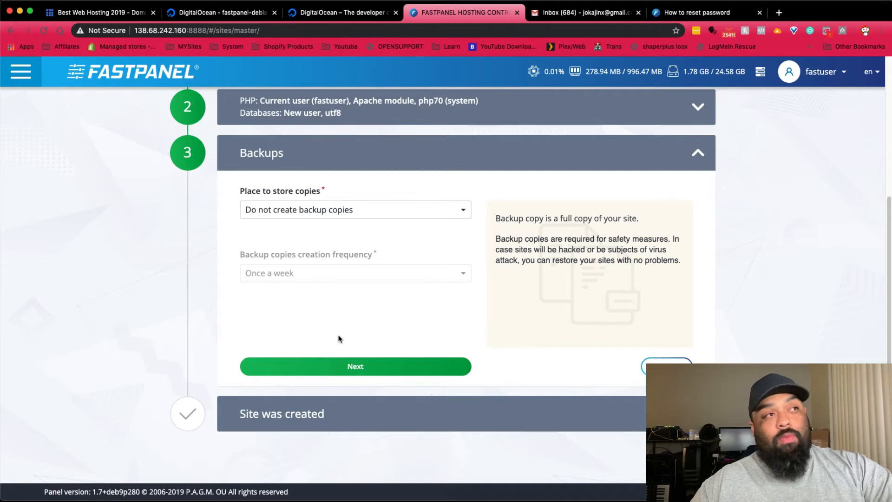
{"action": "left_click", "coordinate": [363, 367]}
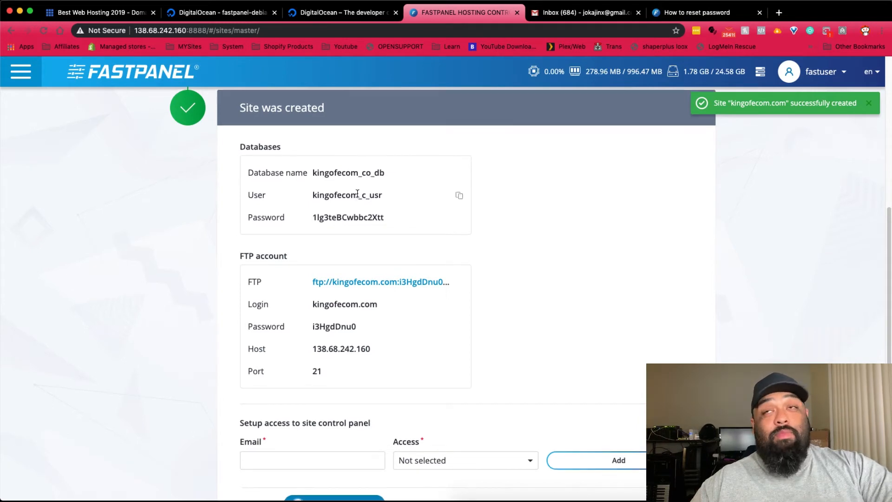
{"action": "scroll", "coordinate": [361, 204], "scroll_direction": "down", "scroll_amount": 2}
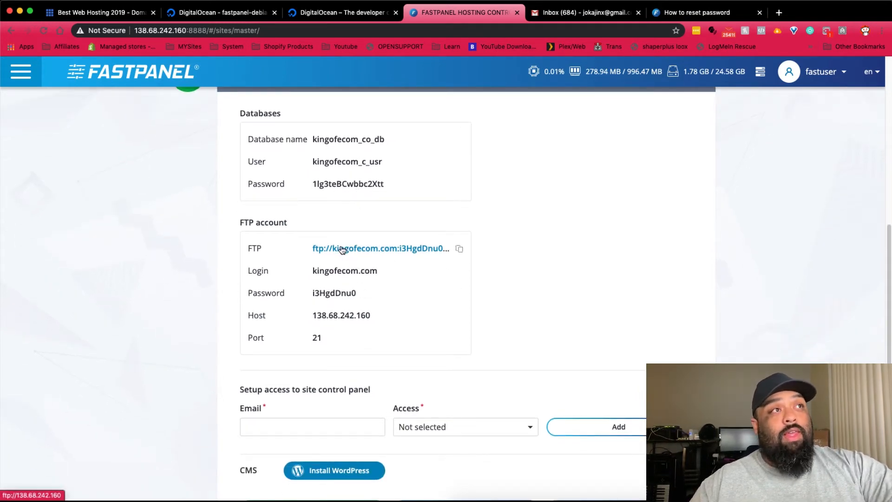
{"action": "scroll", "coordinate": [363, 255], "scroll_direction": "down", "scroll_amount": 1}
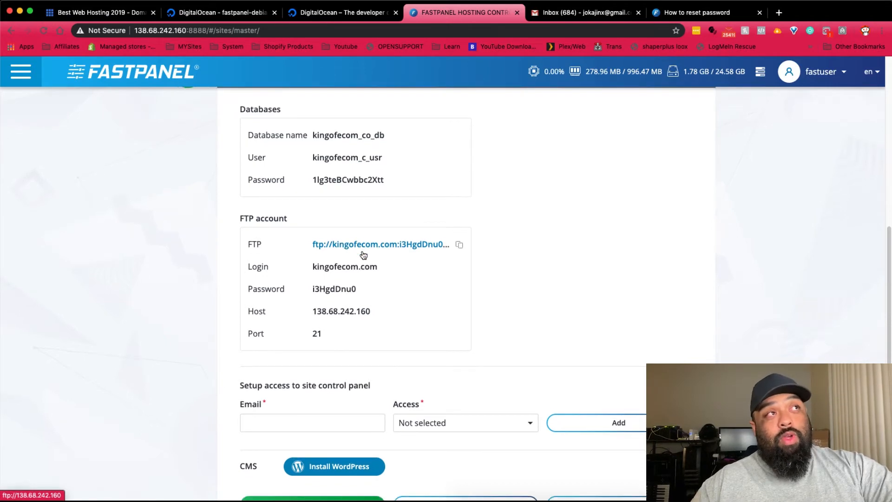
- Open the WordPress CMS setup and enter login admin with an initial password pair
{"action": "left_click", "coordinate": [328, 458]}
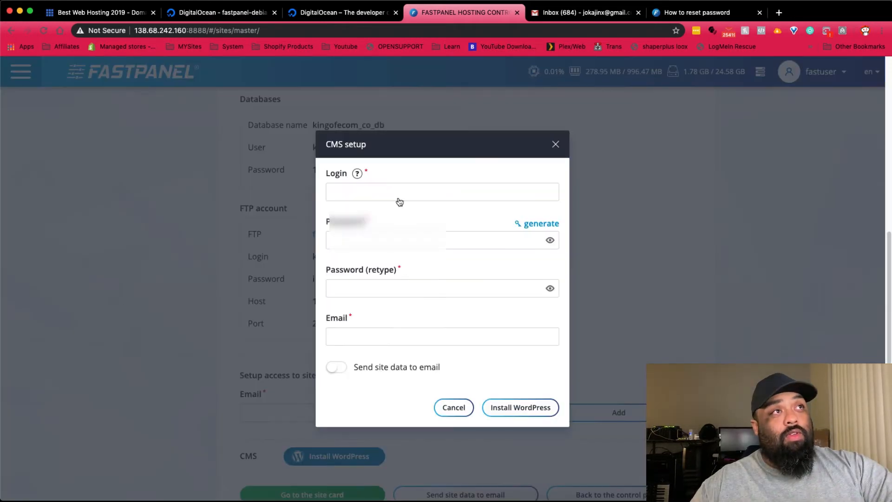
{"action": "left_click", "coordinate": [398, 191]}
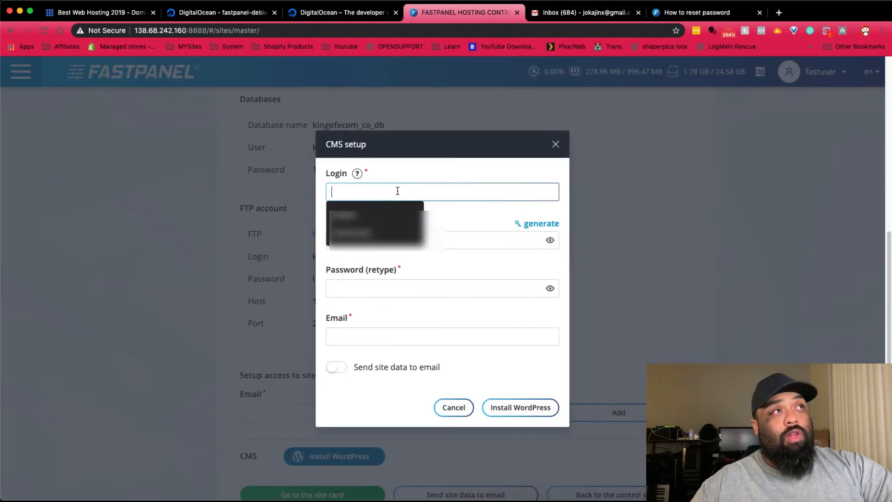
{"action": "left_click", "coordinate": [422, 193]}
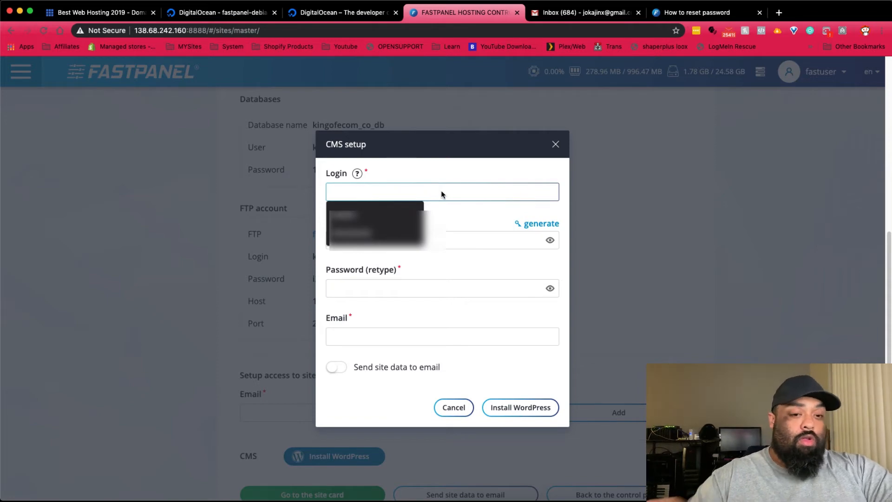
{"action": "type", "text": "admin"}
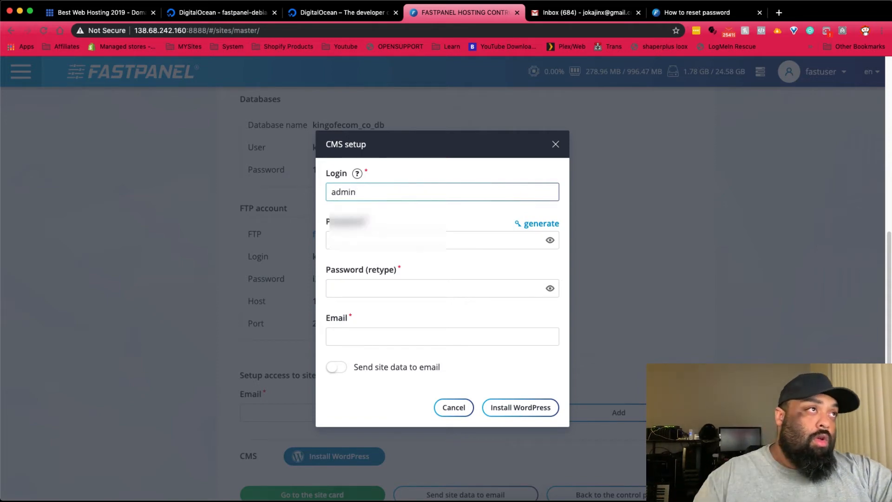
{"action": "left_click", "coordinate": [447, 243]}
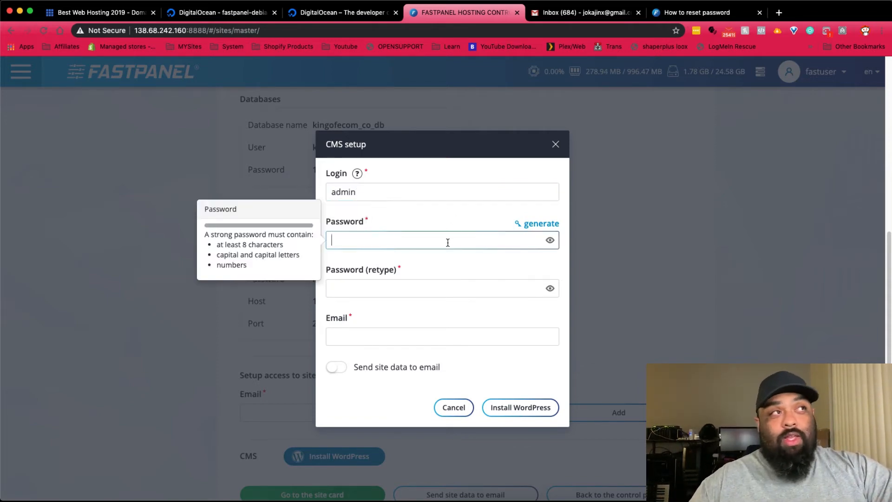
{"action": "type", "text": "••••••••"}
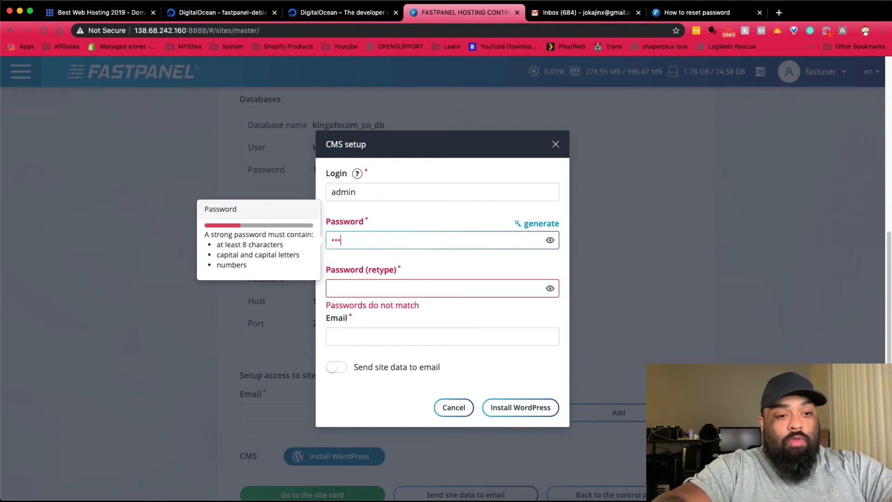
{"action": "type", "text": "••"}
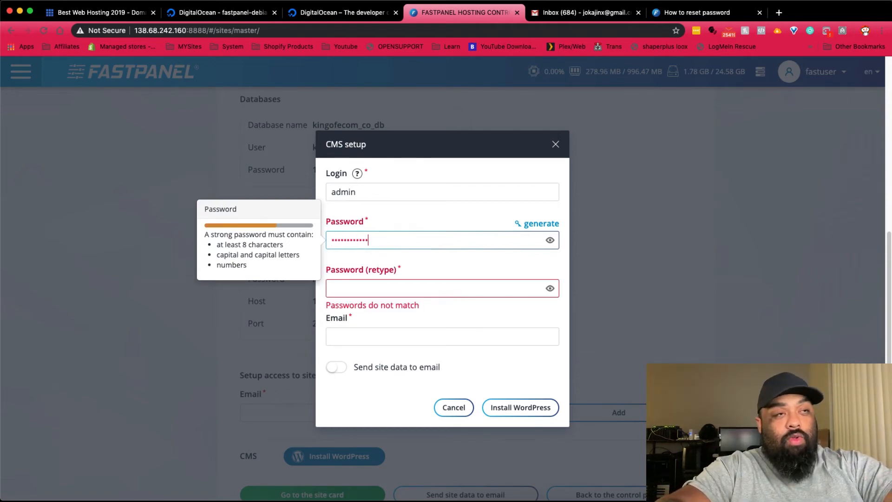
{"action": "left_click", "coordinate": [331, 288]}
{"action": "type", "text": "•••"}
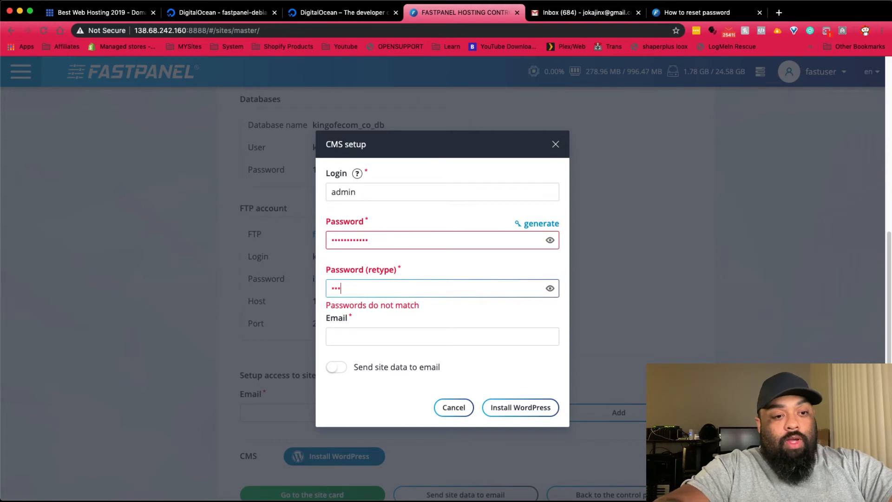
{"action": "type", "text": "•••••••••"}
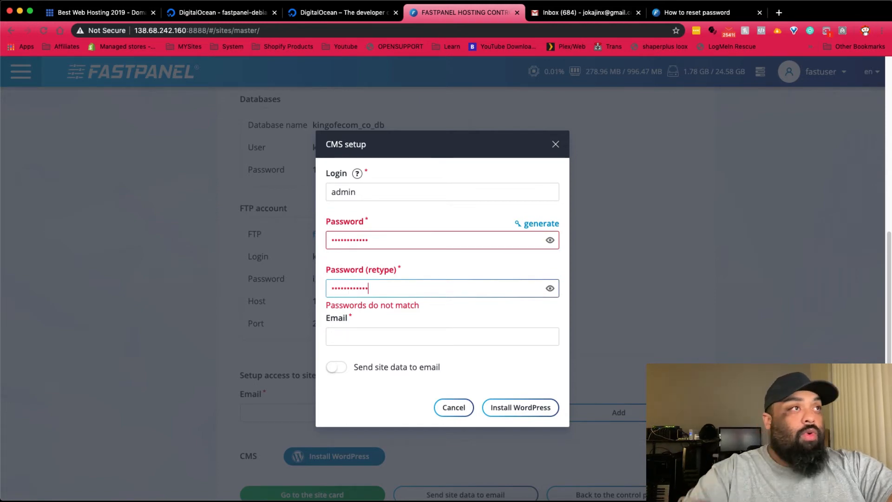
- Re-enter matching passwords in both fields and type the administrator's e-mail address
{"action": "left_click", "coordinate": [456, 232]}
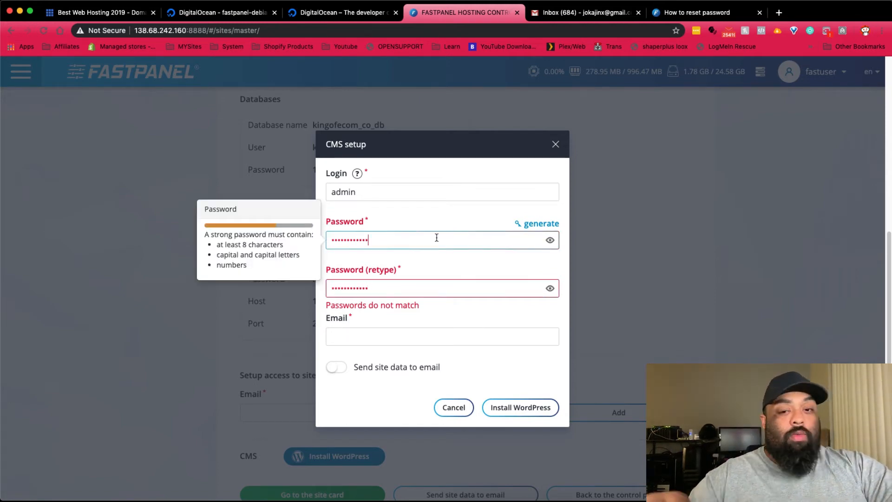
{"action": "key", "text": "BackSpace"}
{"action": "key", "text": "BackSpace"}
{"action": "key", "text": "BackSpace"}
{"action": "key", "text": "BackSpace"}
{"action": "key", "text": "BackSpace"}
{"action": "key", "text": "BackSpace"}
{"action": "key", "text": "BackSpace"}
{"action": "key", "text": "BackSpace"}
{"action": "key", "text": "BackSpace"}
{"action": "key", "text": "BackSpace"}
{"action": "key", "text": "BackSpace"}
{"action": "key", "text": "BackSpace"}
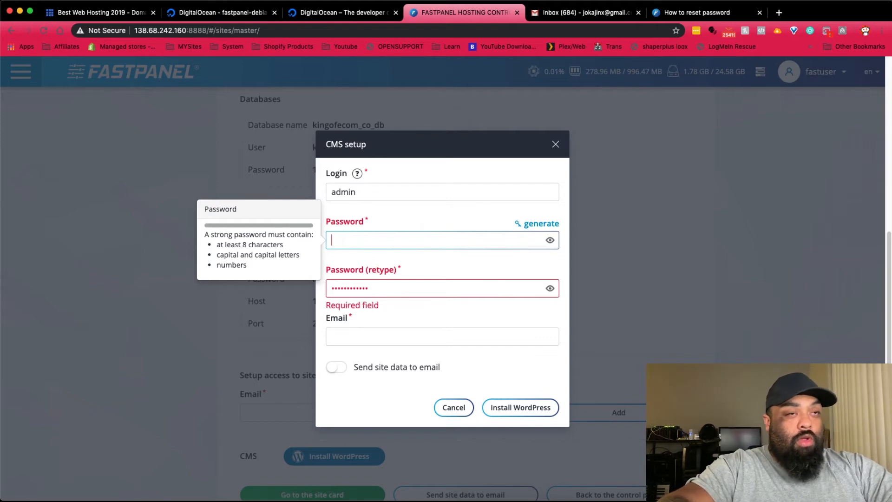
{"action": "type", "text": "••••••••••"}
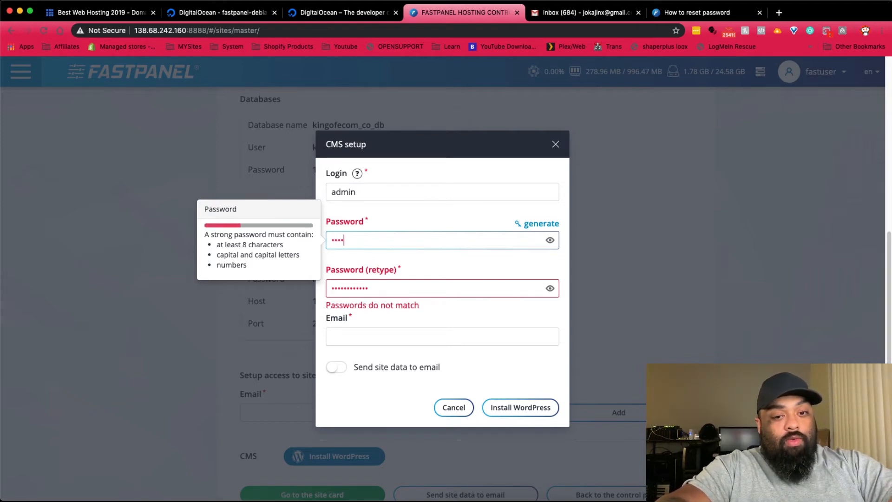
{"action": "type", "text": "••"}
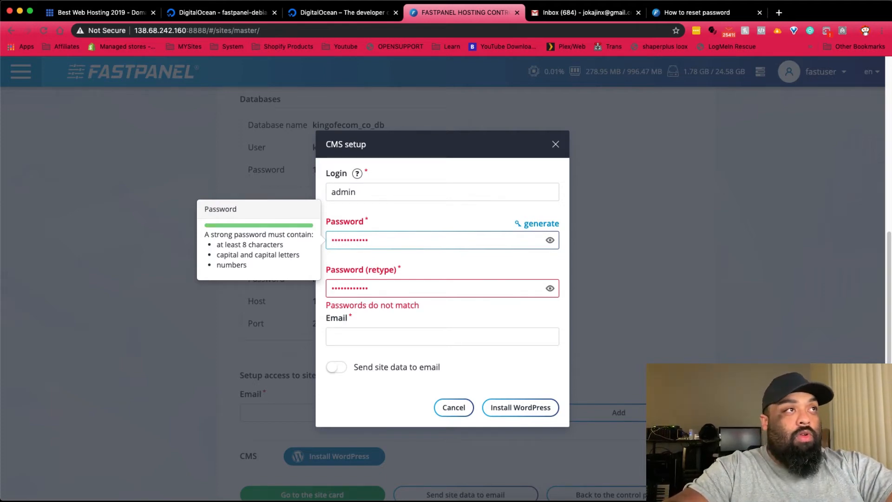
{"action": "key", "text": "Tab"}
{"action": "type", "text": "••••••"}
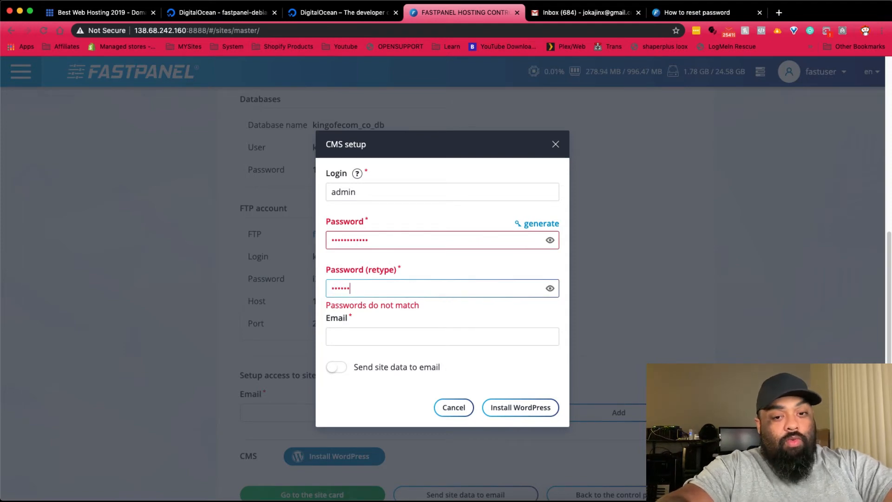
{"action": "type", "text": "••••••"}
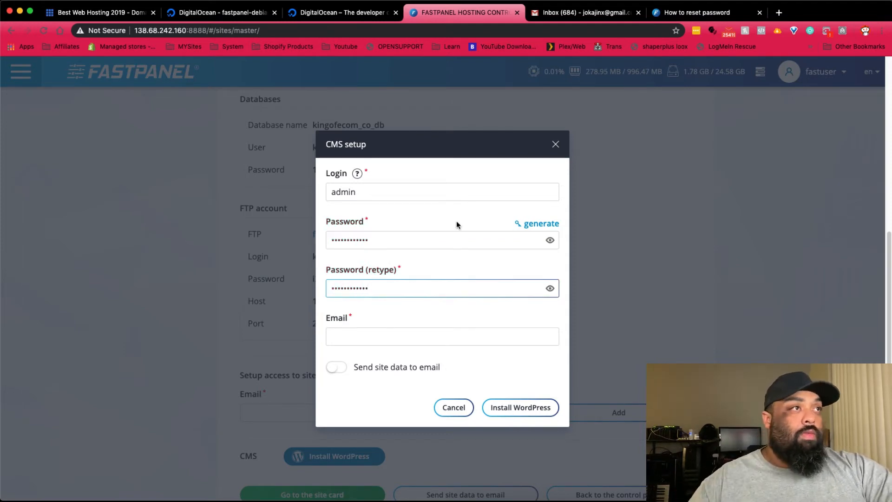
{"action": "key", "text": "Tab"}
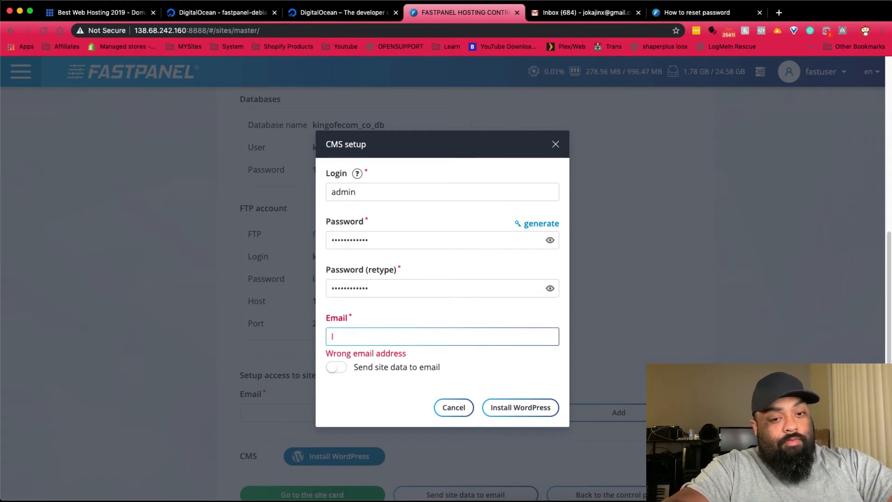
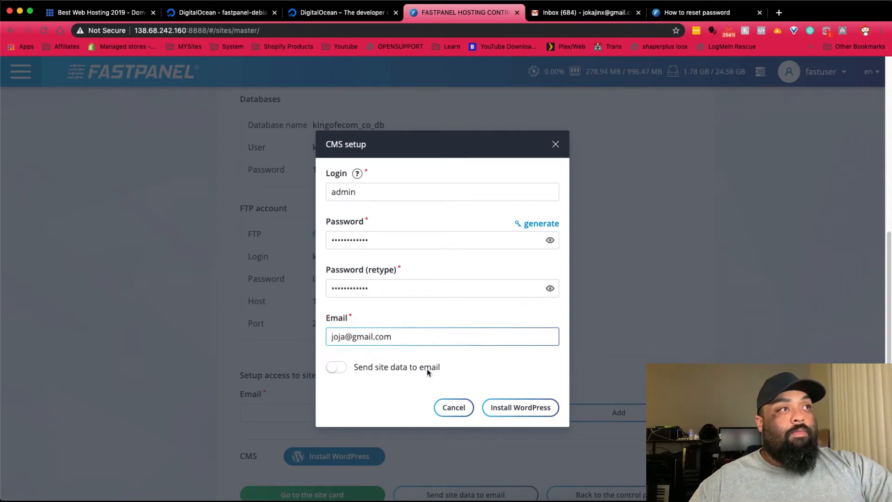
- Run the WordPress install for kingofecom.com and wait for 'CMS setup complete'
{"action": "left_click", "coordinate": [507, 409]}
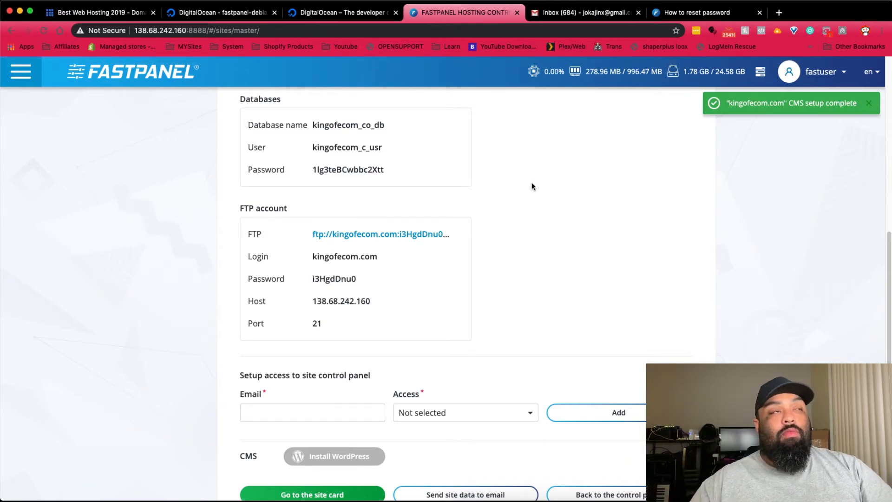
{"action": "scroll", "coordinate": [467, 283], "scroll_direction": "down", "scroll_amount": 1}
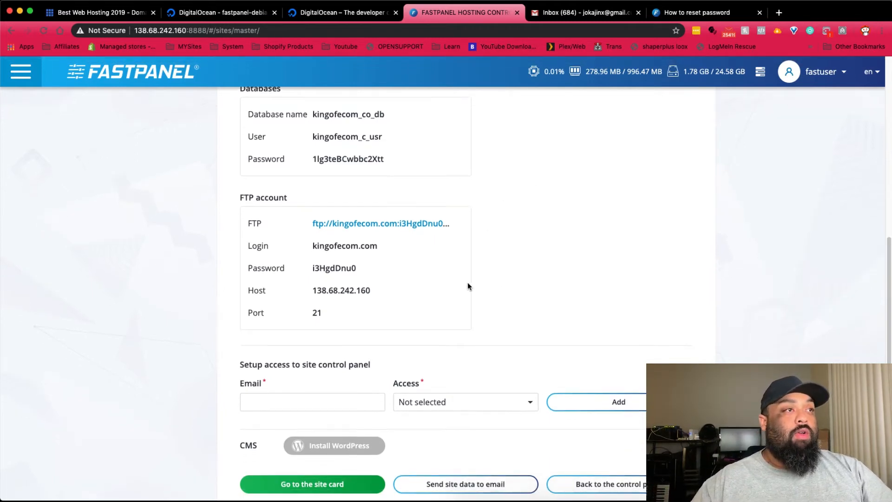
{"action": "scroll", "coordinate": [468, 283], "scroll_direction": "down", "scroll_amount": 2}
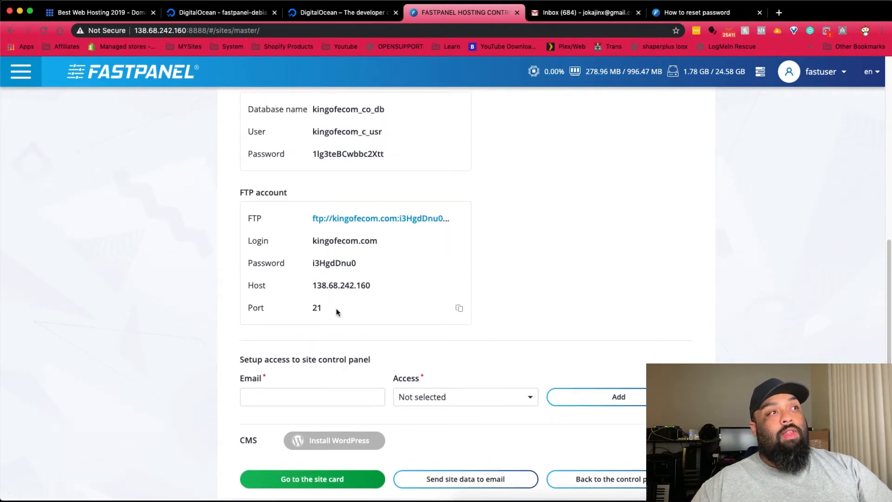
- Open the kingofecom.com site card, dismiss the notification and e-mail prompts, and review the overview
{"action": "left_click", "coordinate": [333, 484]}
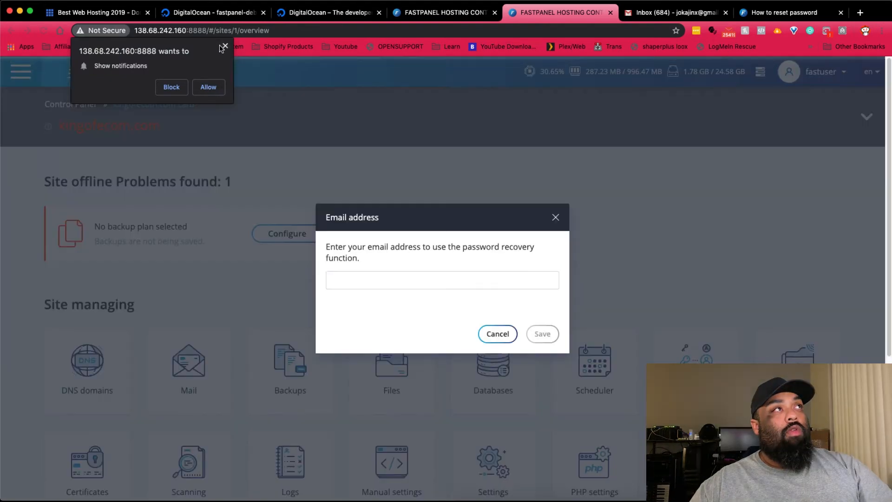
{"action": "left_click", "coordinate": [224, 49]}
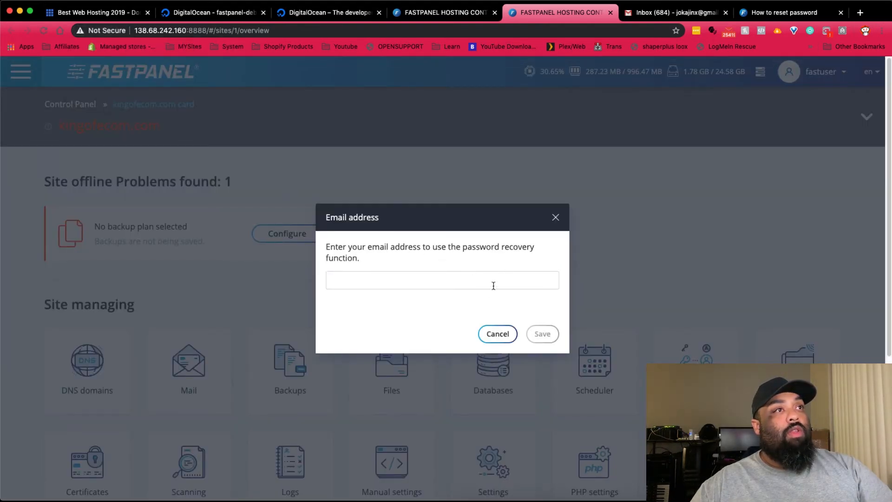
{"action": "left_click", "coordinate": [557, 216]}
{"action": "scroll", "coordinate": [352, 261], "scroll_direction": "down", "scroll_amount": 2}
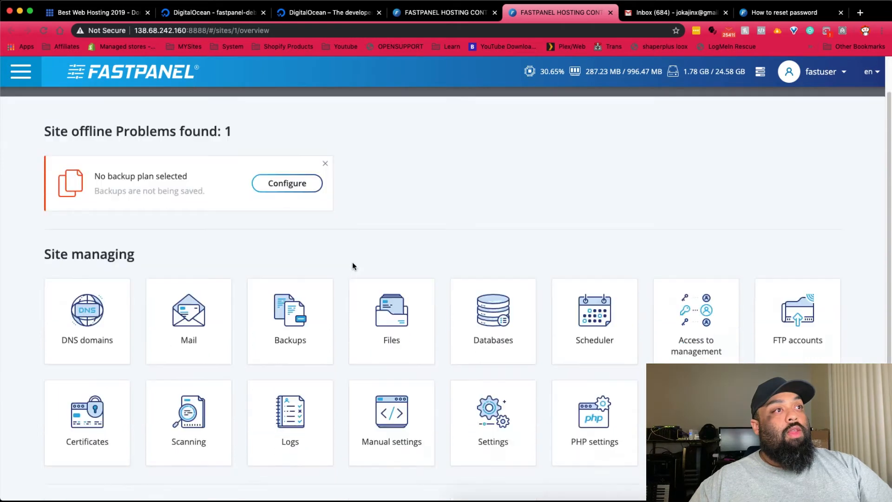
{"action": "scroll", "coordinate": [352, 266], "scroll_direction": "down", "scroll_amount": 4}
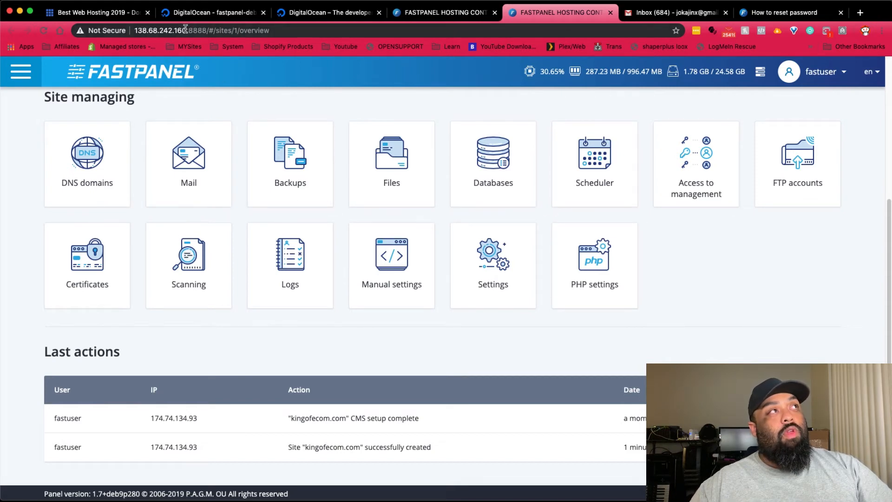
{"action": "left_click_drag", "start_coordinate": [185, 29], "coordinate": [132, 30]}
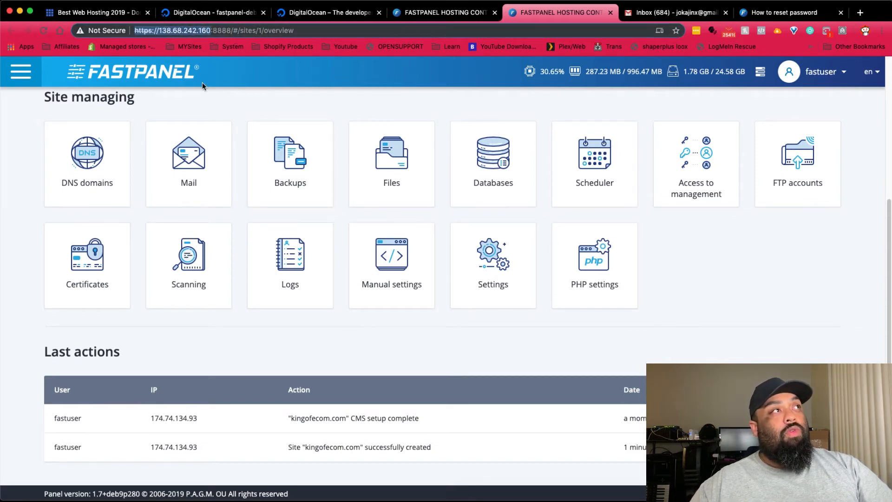
{"action": "left_click", "coordinate": [205, 99]}
{"action": "scroll", "coordinate": [217, 144], "scroll_direction": "up", "scroll_amount": 5}
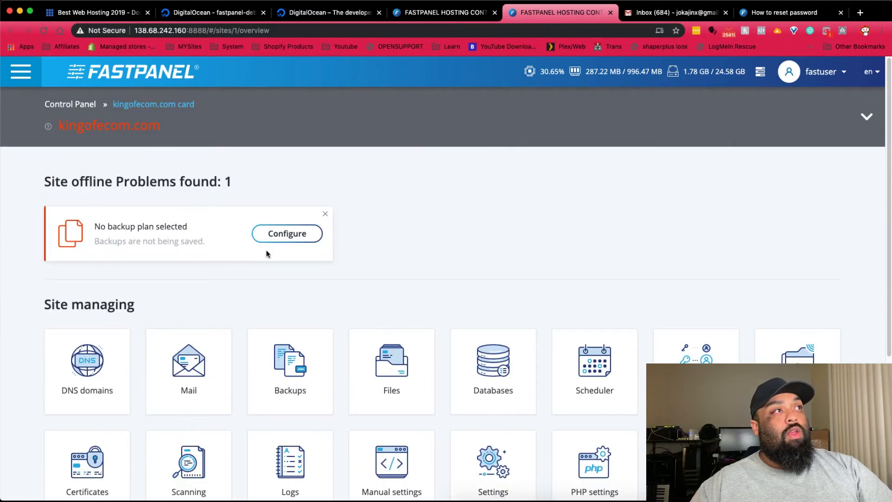
- Open the live kingofecom.com site and go to its WordPress login page
{"action": "left_click", "coordinate": [141, 133]}
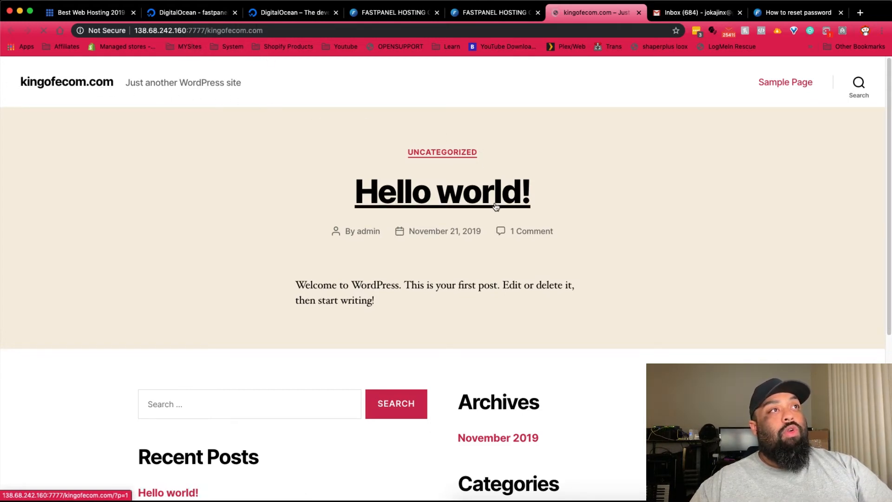
{"action": "scroll", "coordinate": [496, 206], "scroll_direction": "down", "scroll_amount": 5}
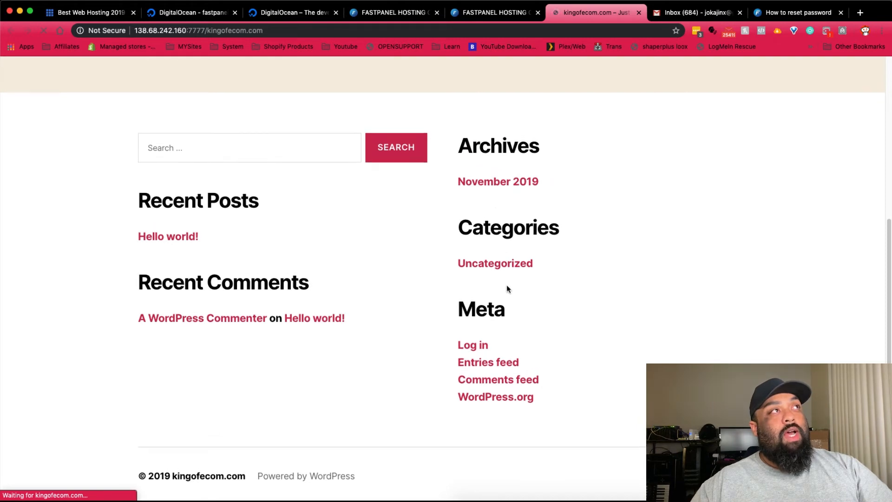
{"action": "left_click", "coordinate": [474, 345]}
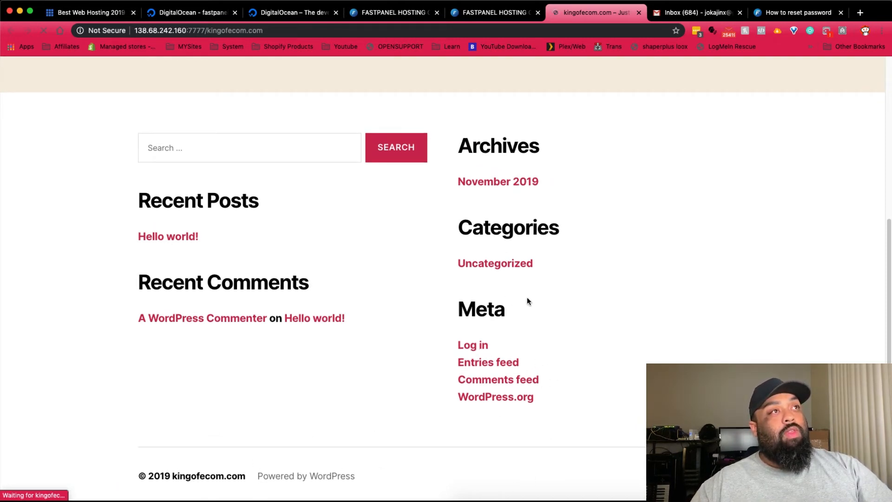
{"action": "scroll", "coordinate": [394, 296], "scroll_direction": "up", "scroll_amount": 5}
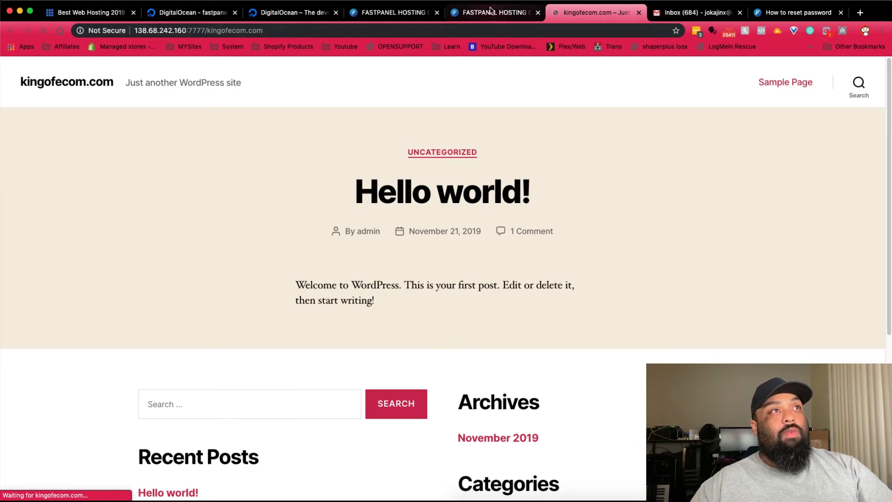
{"action": "scroll", "coordinate": [454, 265], "scroll_direction": "down", "scroll_amount": 5}
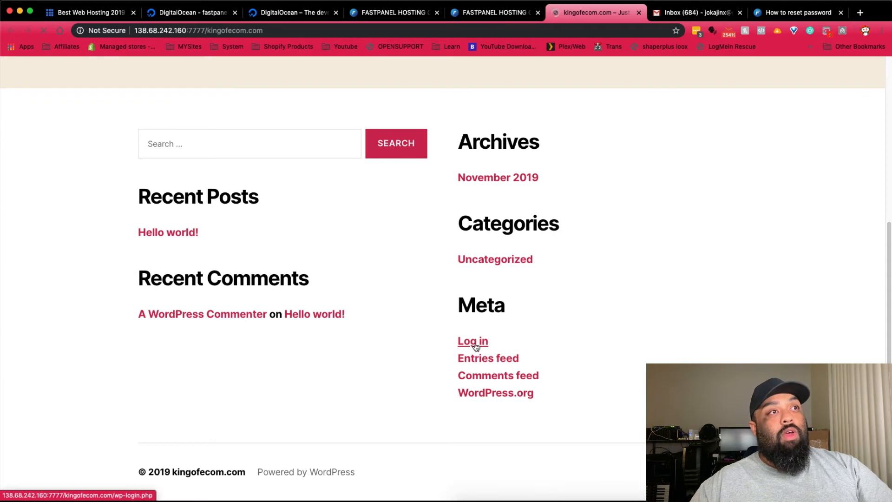
{"action": "left_click", "coordinate": [474, 344]}
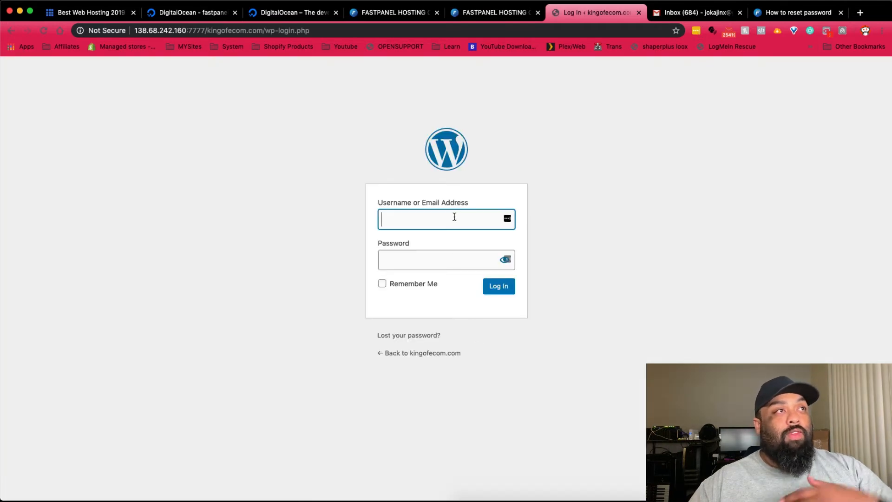
- Log in to WordPress as admin with the site password
{"action": "type", "text": "admin"}
{"action": "key", "text": "Tab"}
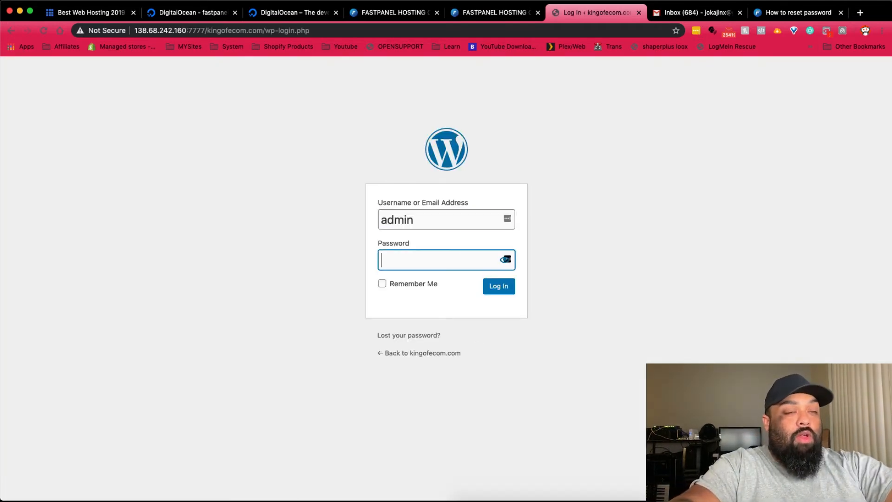
{"action": "type", "text": "•••••••••••"}
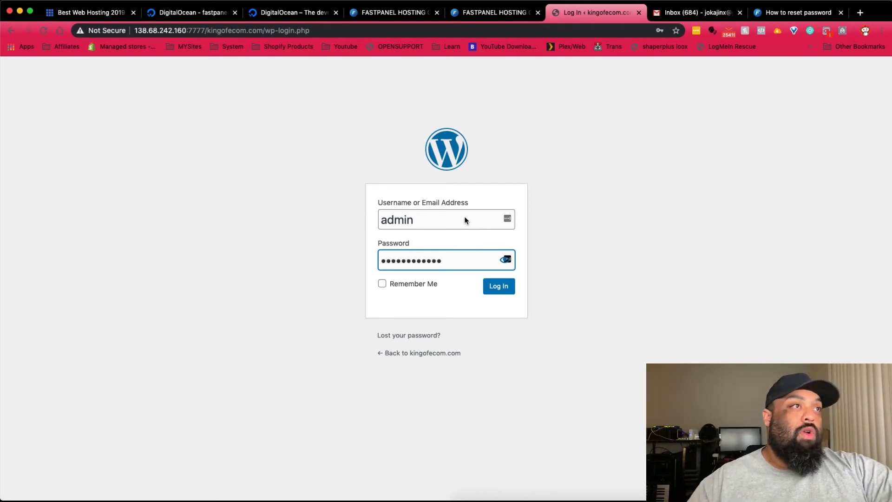
{"action": "left_click", "coordinate": [505, 290]}
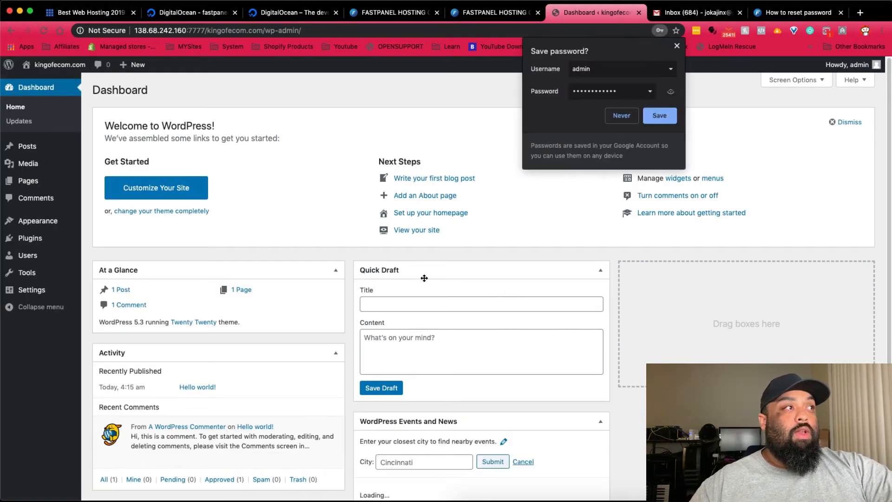
- Decline storing the WordPress login in the browser's password manager
{"action": "left_click", "coordinate": [659, 115]}
{"action": "left_click", "coordinate": [802, 135]}
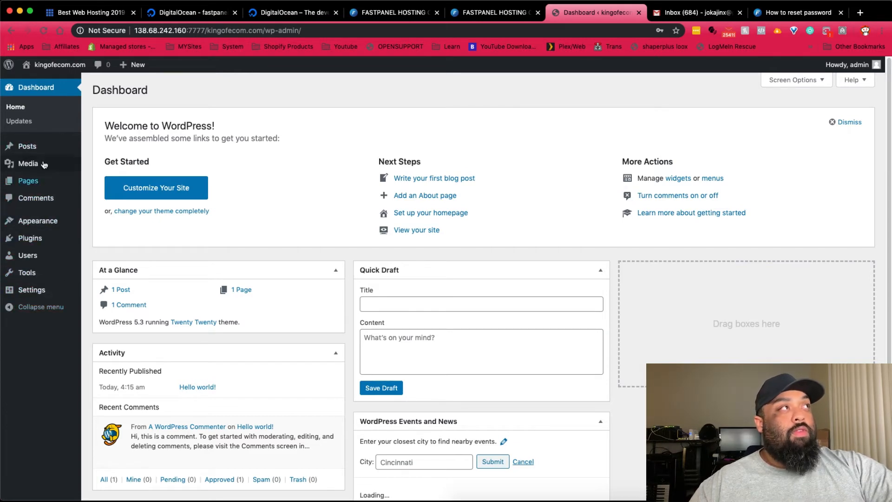
{"action": "mouse_move", "coordinate": [47, 85]}
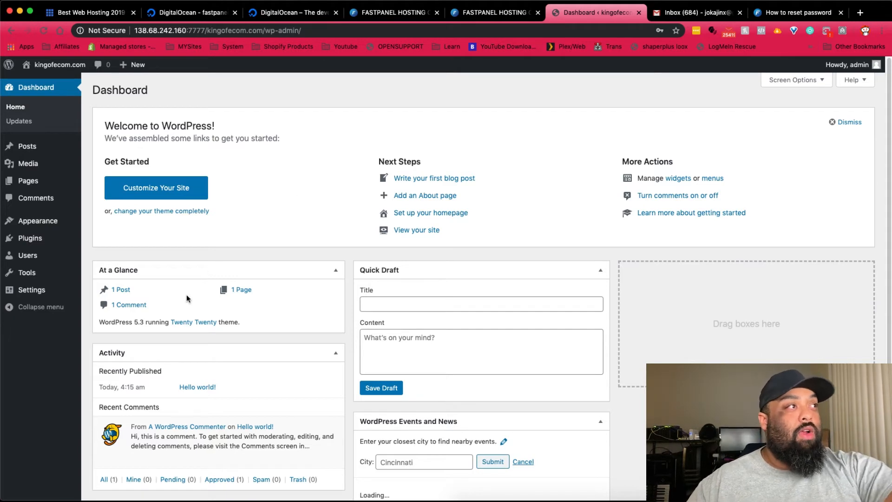
{"action": "scroll", "coordinate": [314, 299], "scroll_direction": "down", "scroll_amount": 3}
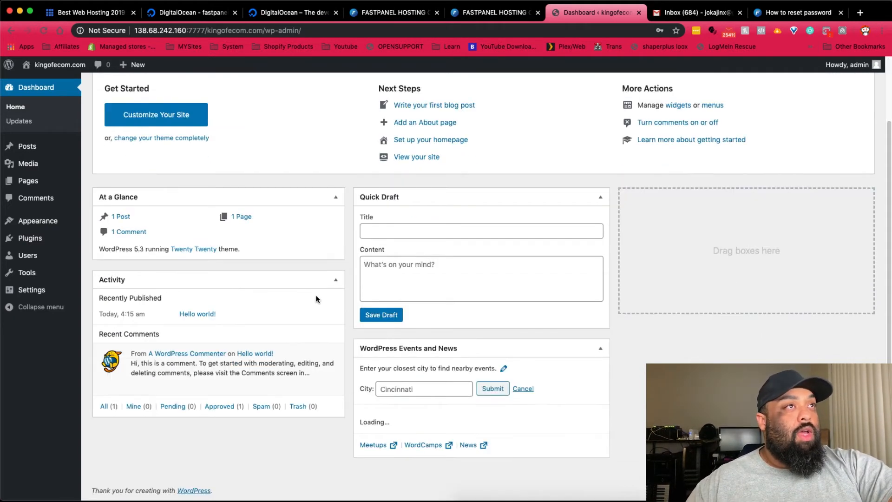
{"action": "scroll", "coordinate": [302, 279], "scroll_direction": "up", "scroll_amount": 3}
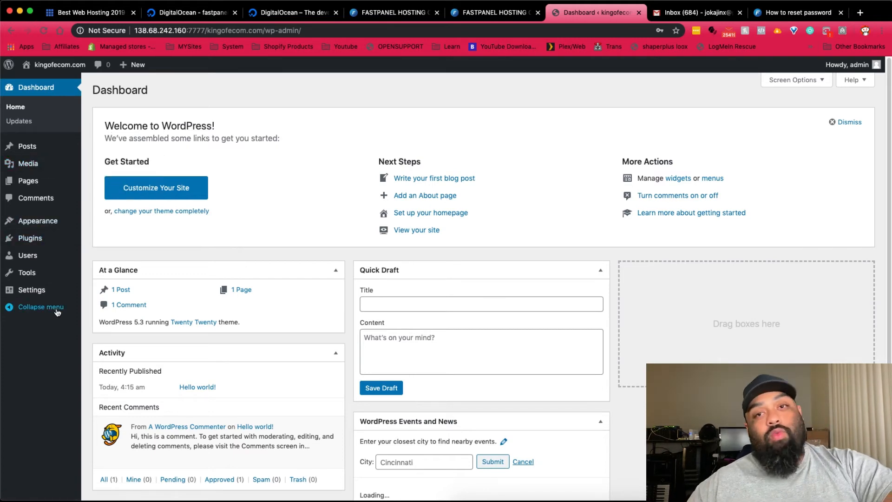
- Move Events and News to the right column, dismiss the Welcome panel, and check connection security
{"action": "left_click_drag", "start_coordinate": [463, 421], "coordinate": [759, 273]}
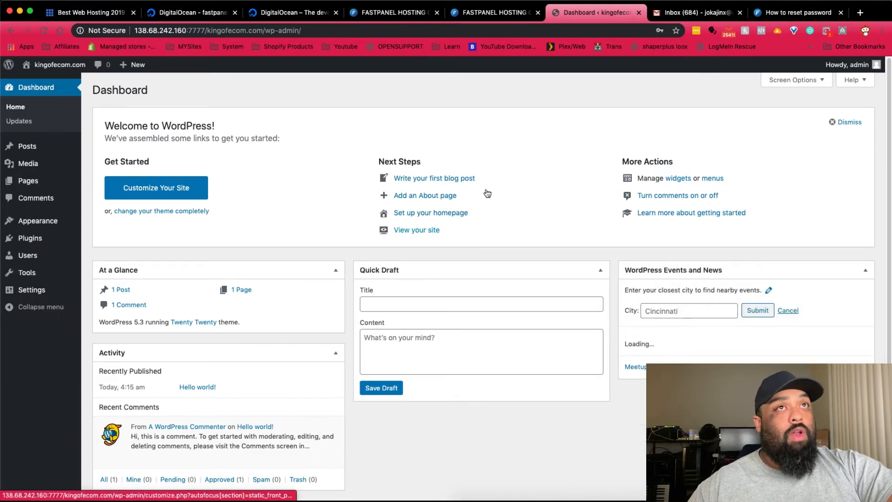
{"action": "left_click", "coordinate": [834, 122]}
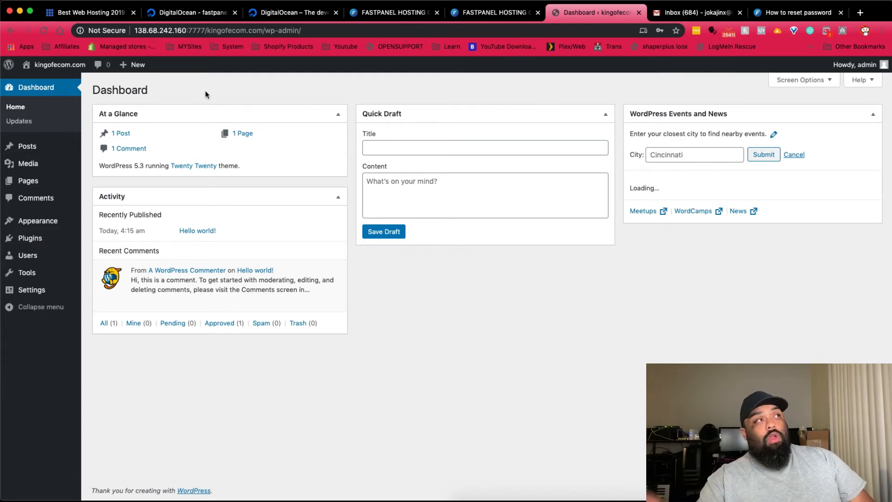
{"action": "left_click", "coordinate": [107, 31]}
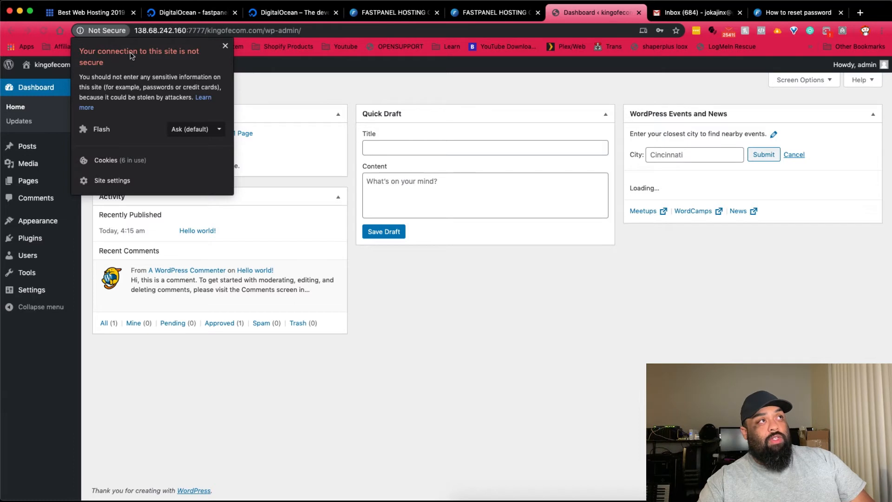
- Open the live kingofecom.com front page, scroll its Hello world! post, then return to FASTPANEL
{"action": "left_click", "coordinate": [287, 69]}
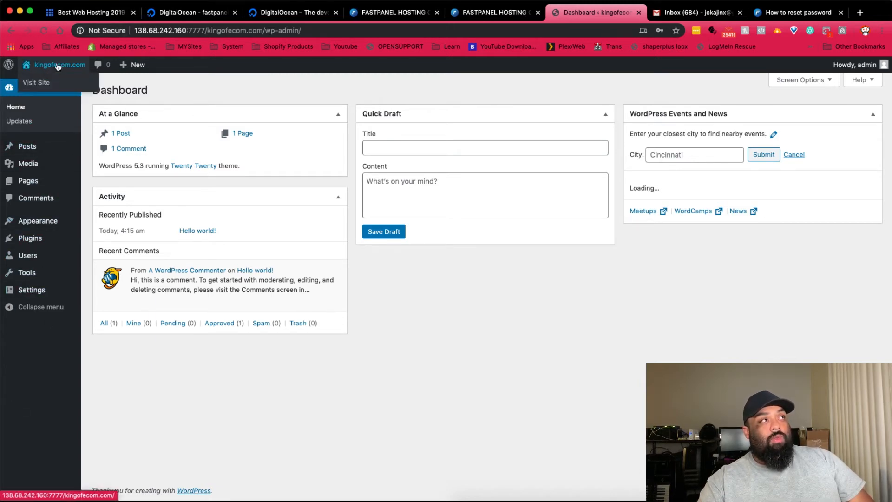
{"action": "left_click", "coordinate": [48, 84]}
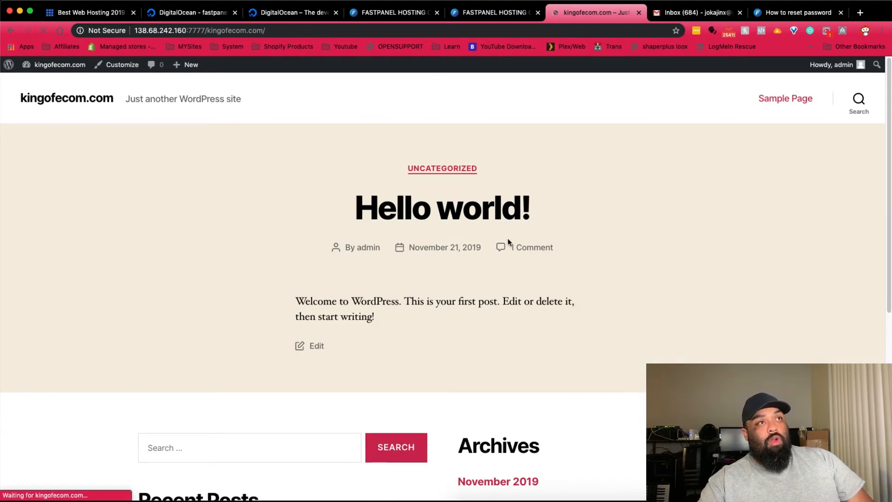
{"action": "scroll", "coordinate": [507, 239], "scroll_direction": "down", "scroll_amount": 7}
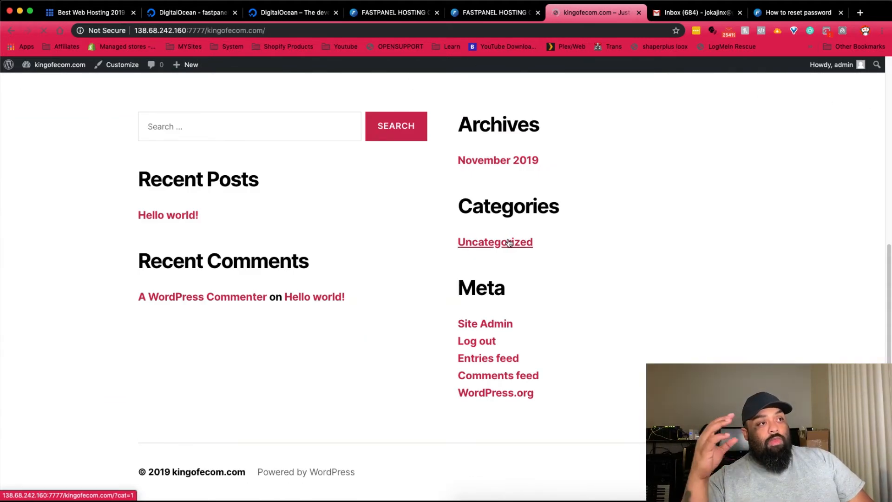
{"action": "scroll", "coordinate": [509, 242], "scroll_direction": "up", "scroll_amount": 7}
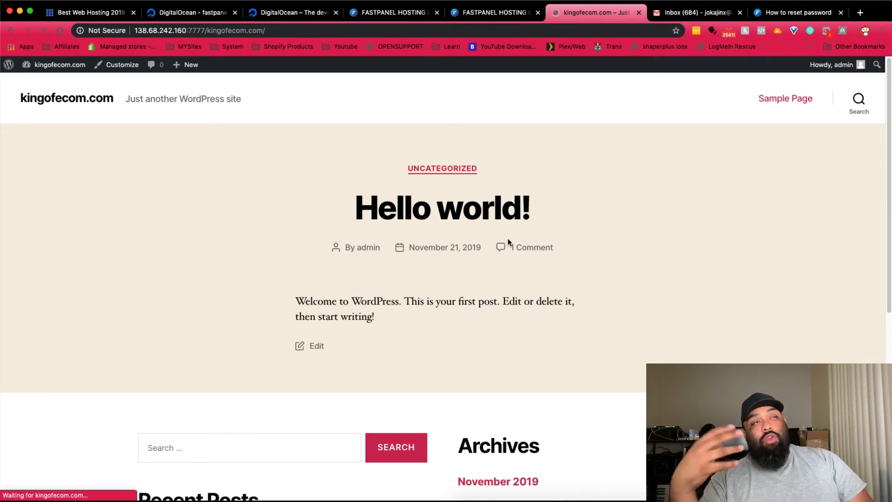
{"action": "left_click", "coordinate": [488, 15]}
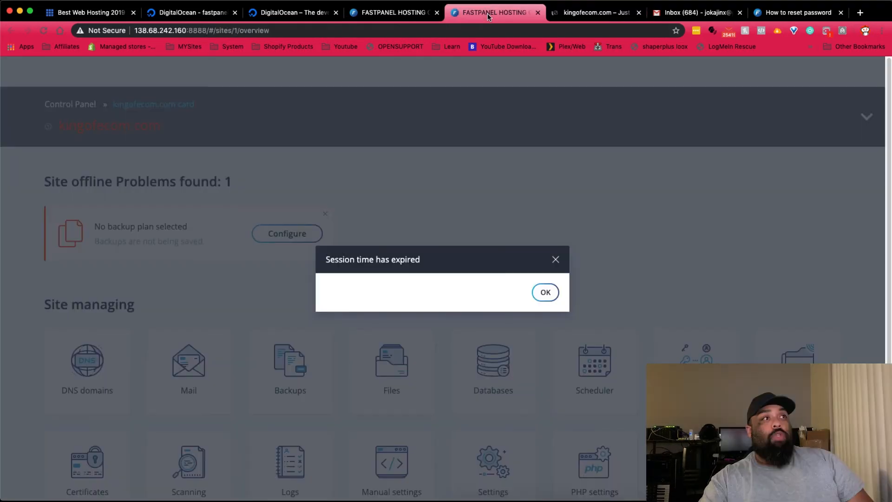
- Dismiss the expired-session notice and log in as fastuser, re-entering the password after it is rejected
{"action": "left_click", "coordinate": [556, 260]}
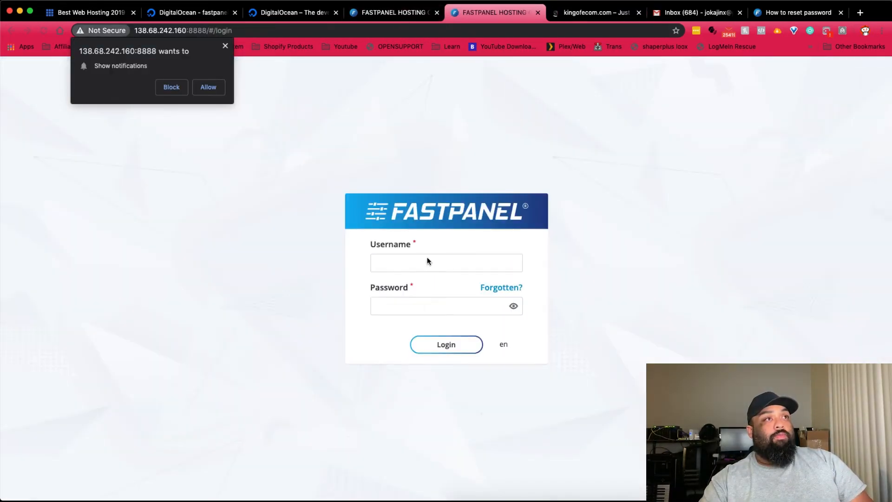
{"action": "left_click", "coordinate": [226, 46]}
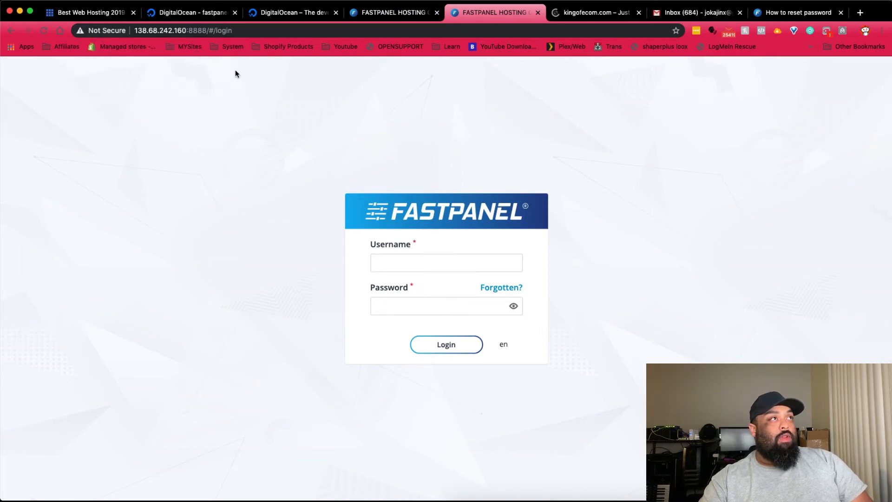
{"action": "left_click", "coordinate": [434, 262]}
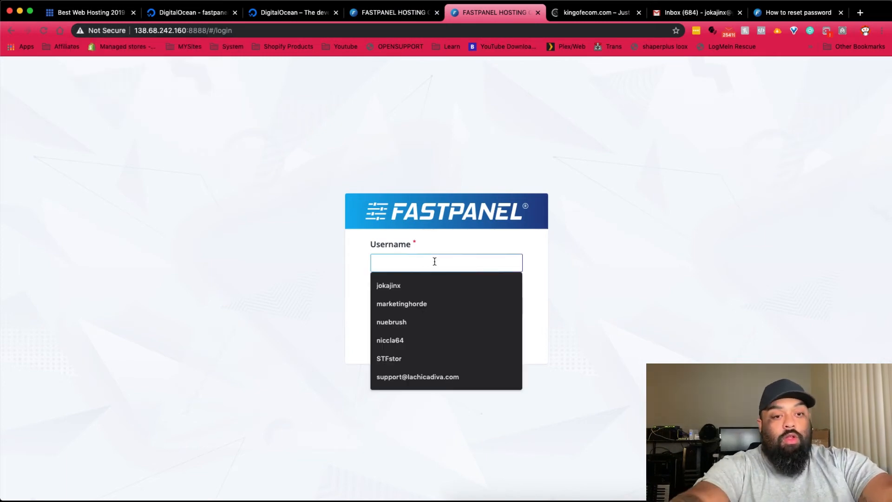
{"action": "type", "text": "fastuser"}
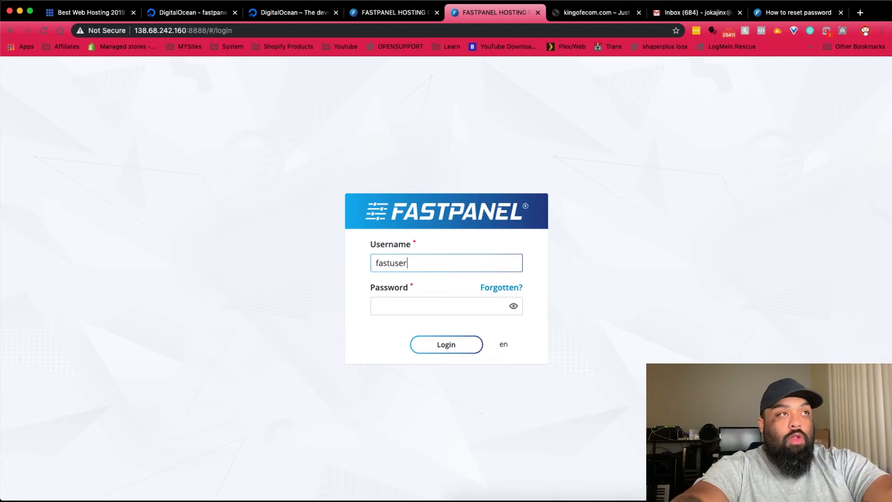
{"action": "key", "text": "Tab"}
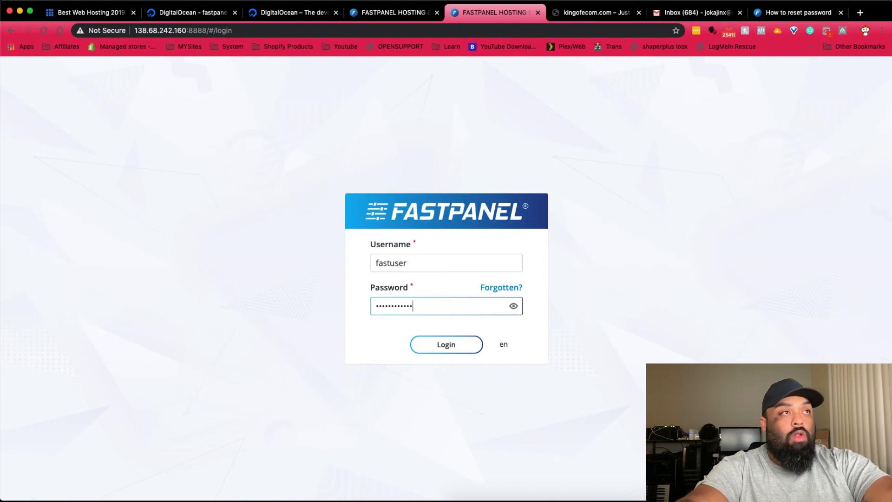
{"action": "key", "text": "Return"}
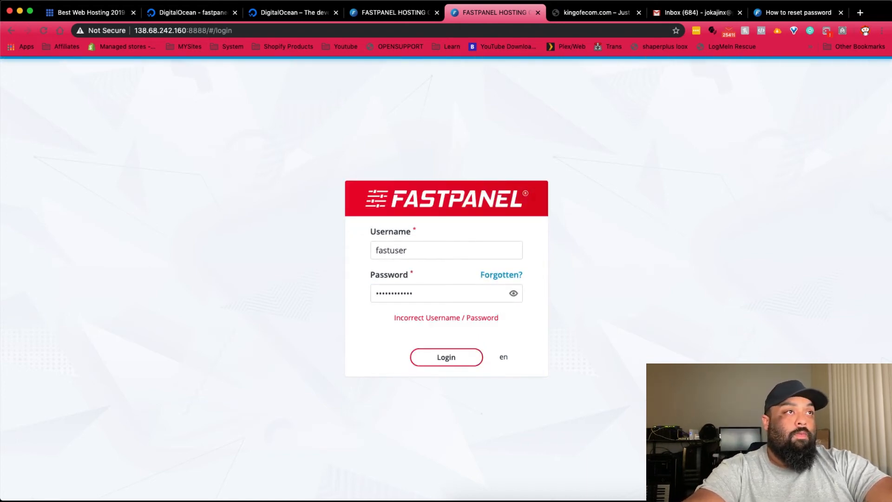
{"action": "double_click", "coordinate": [440, 294]}
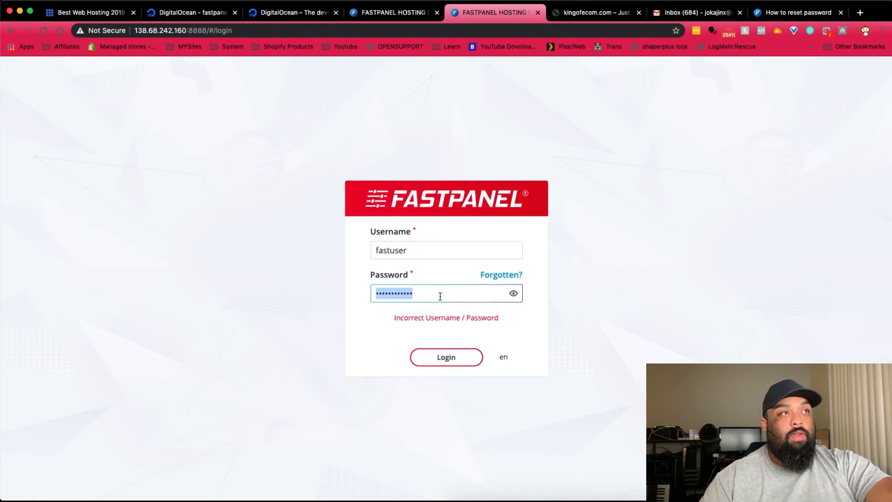
{"action": "type", "text": "••"}
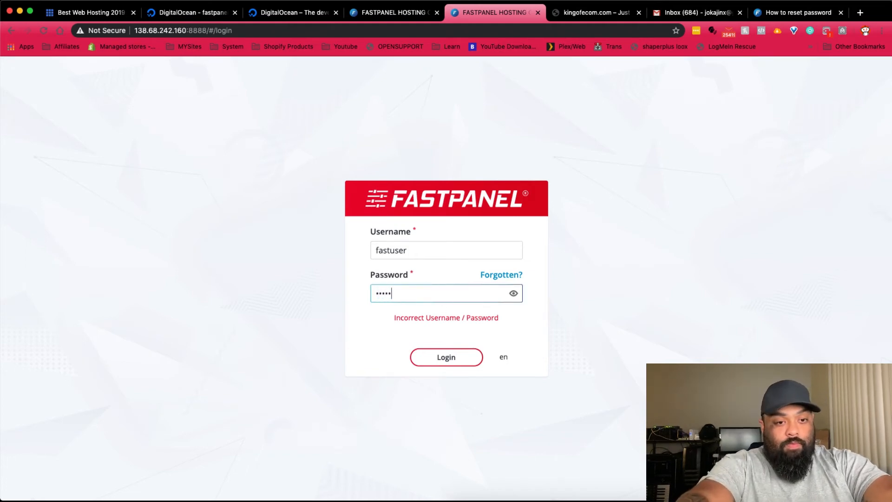
{"action": "type", "text": "••••••••••"}
{"action": "key", "text": "Return"}
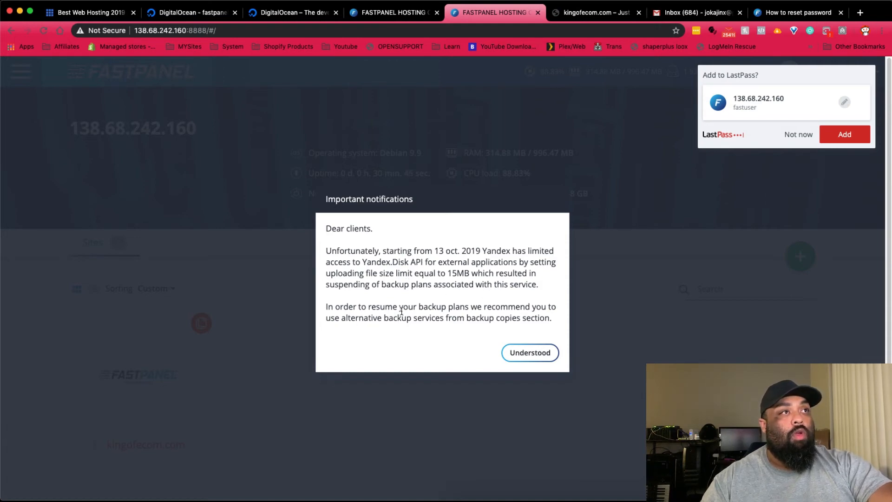
- Dismiss Important notifications, the recovery Email dialog and LastPass prompt, then check disk usage of 1.86 GB of 24.58 GB
{"action": "left_click", "coordinate": [538, 358]}
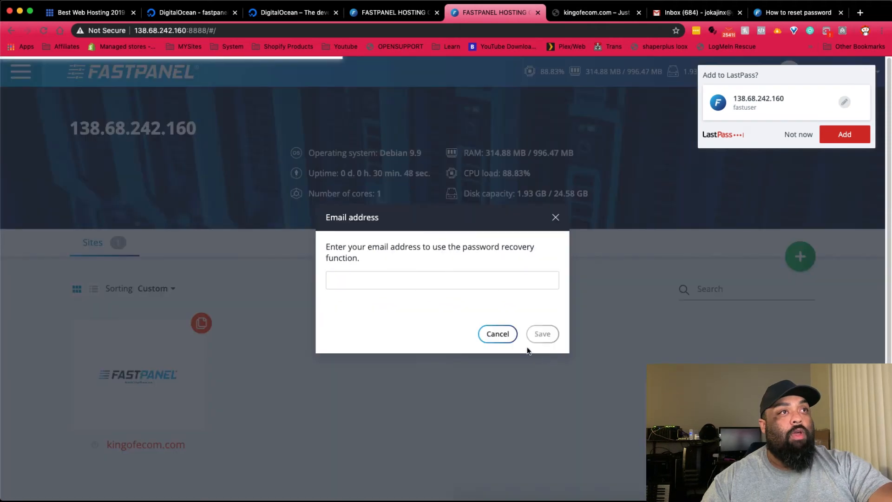
{"action": "left_click", "coordinate": [496, 334]}
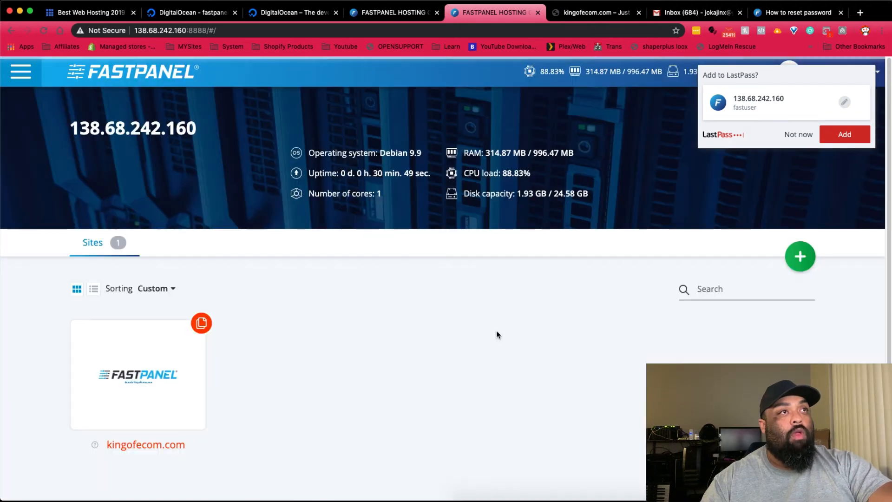
{"action": "left_click", "coordinate": [801, 136]}
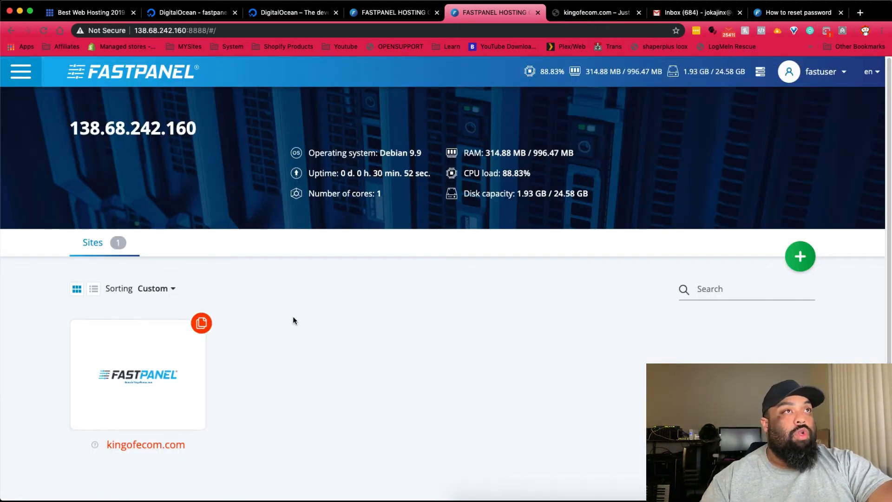
{"action": "mouse_move", "coordinate": [146, 355]}
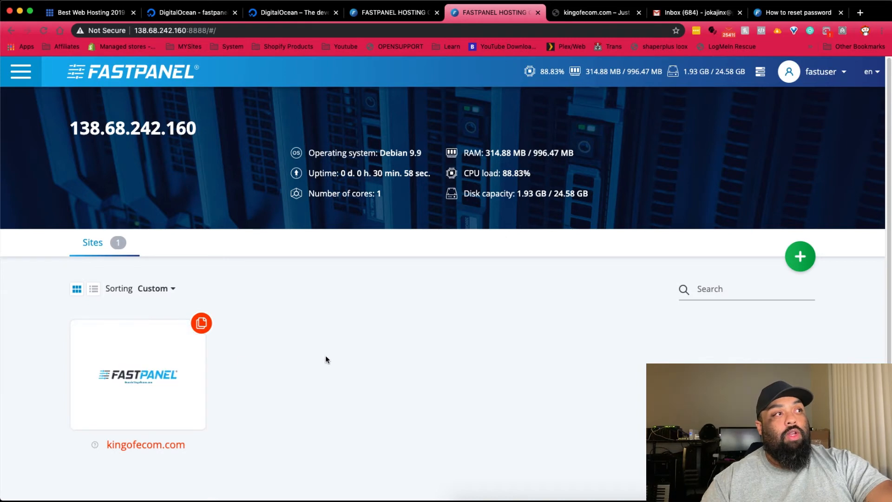
{"action": "mouse_move", "coordinate": [105, 341]}
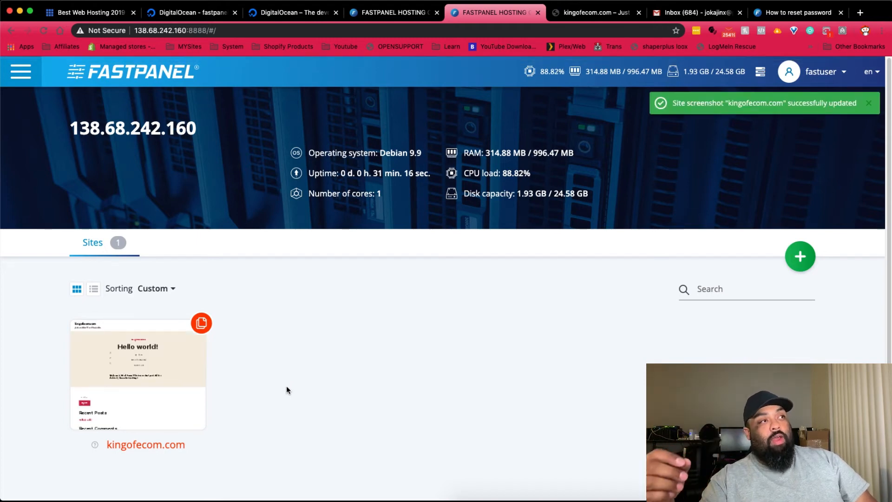
{"action": "mouse_move", "coordinate": [187, 387]}
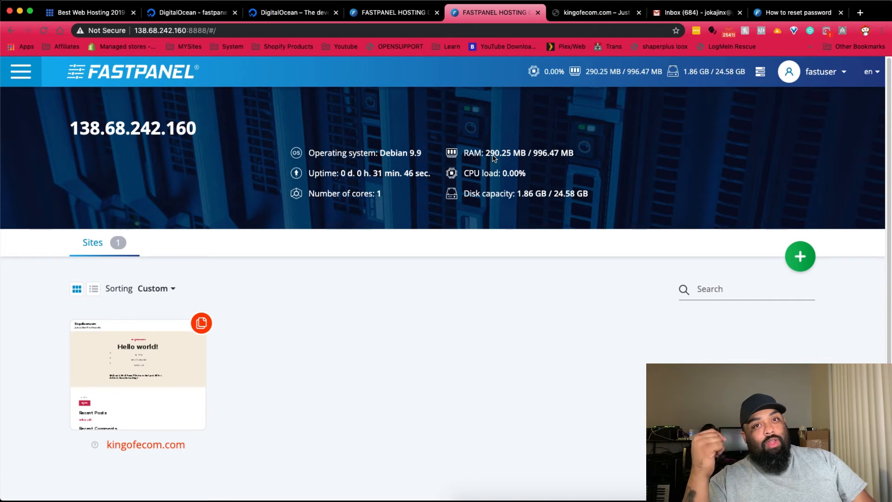
{"action": "left_click_drag", "start_coordinate": [518, 194], "coordinate": [571, 190]}
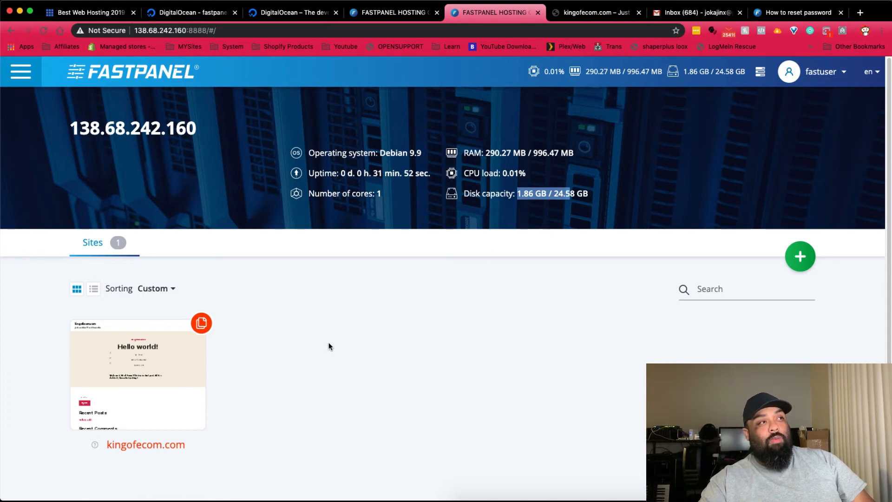
- Start the site's backup setup and enter kingofecom as a new backup account name
{"action": "mouse_move", "coordinate": [201, 325]}
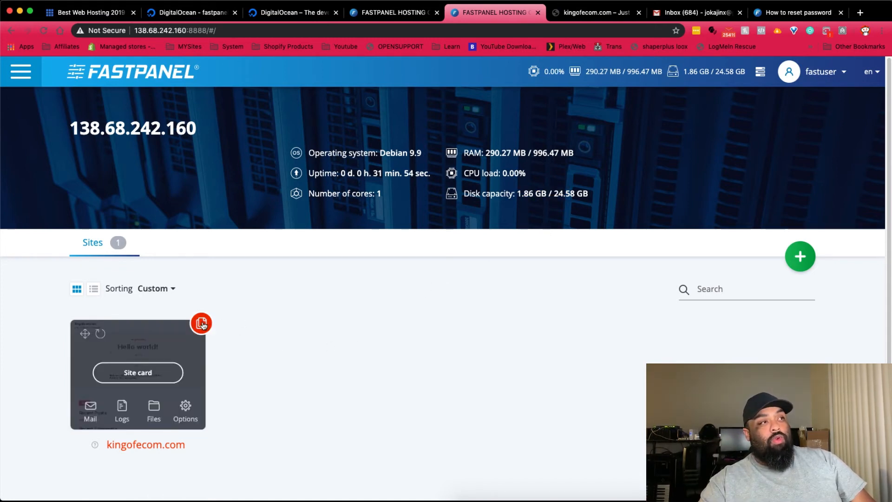
{"action": "left_click", "coordinate": [202, 324]}
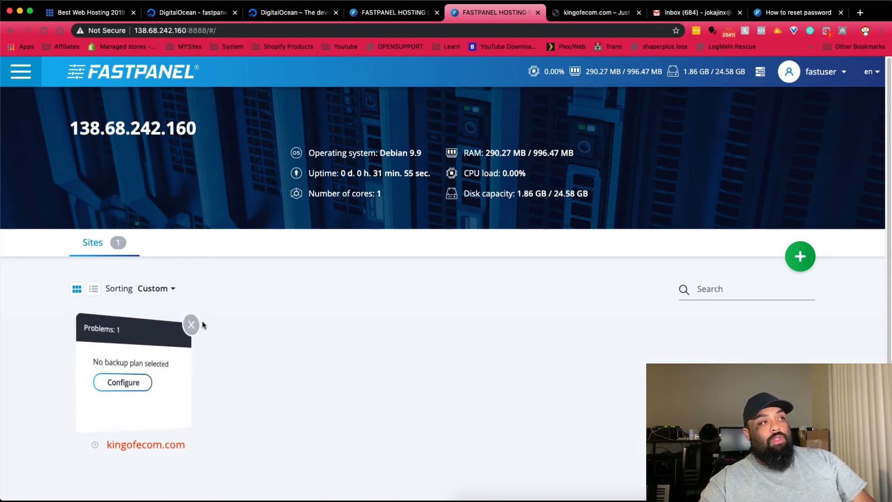
{"action": "left_click", "coordinate": [120, 388]}
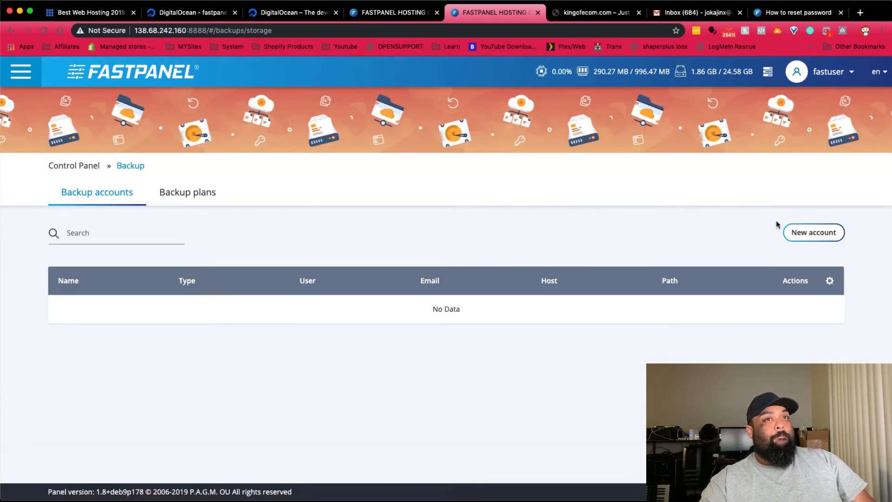
{"action": "left_click", "coordinate": [795, 232]}
{"action": "left_click", "coordinate": [407, 219]}
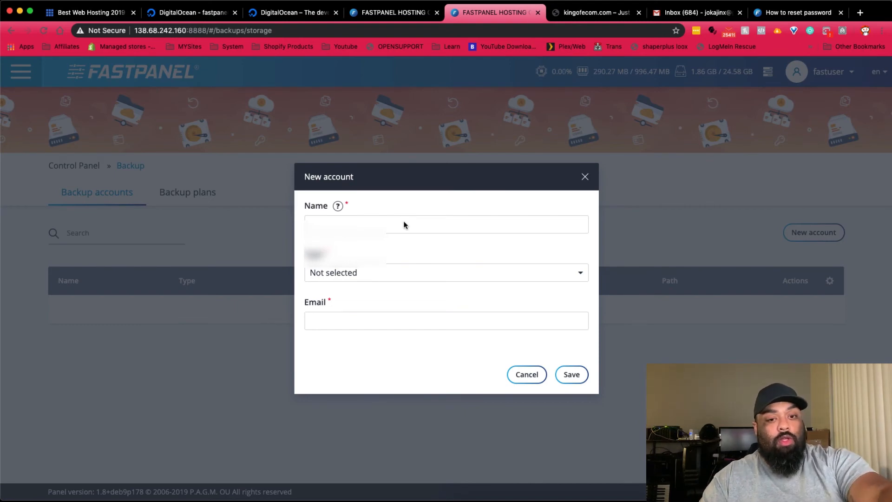
{"action": "left_click", "coordinate": [404, 225]}
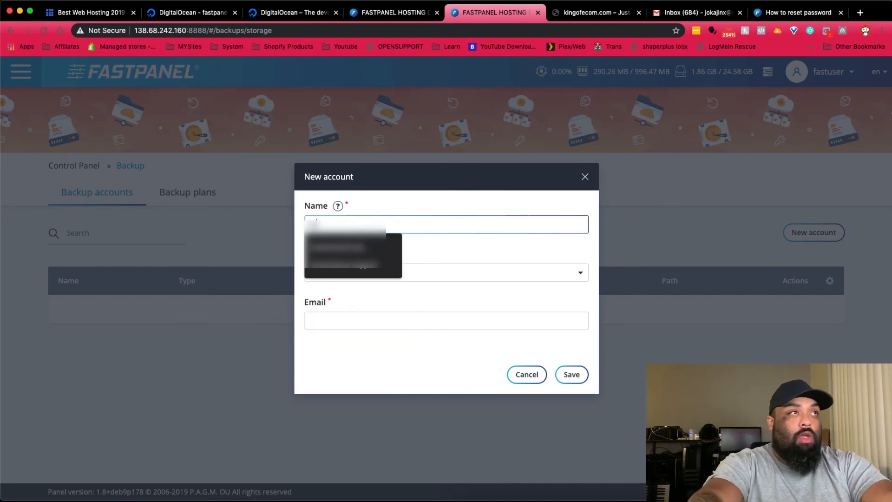
{"action": "type", "text": "..."}
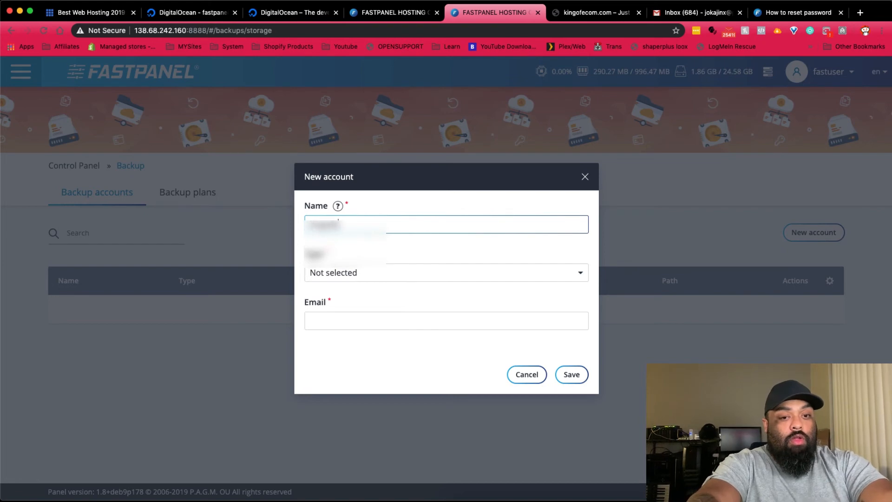
{"action": "type", "text": ".."}
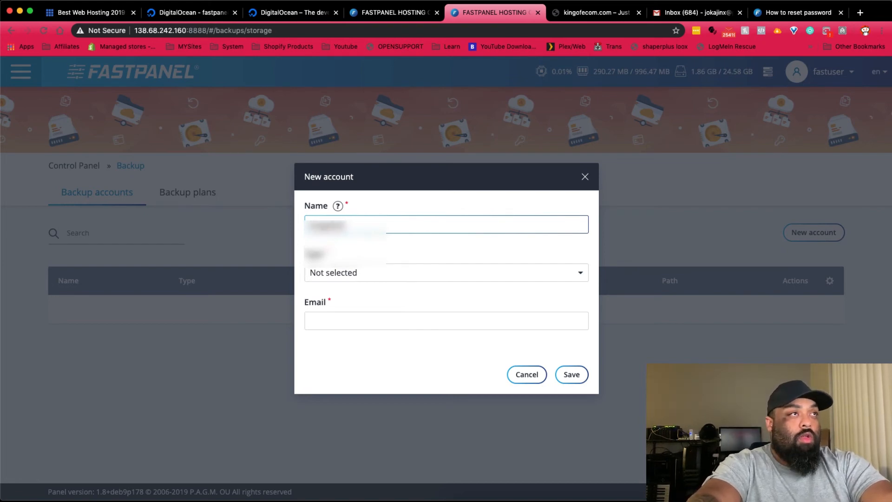
{"action": "type", "text": "...."}
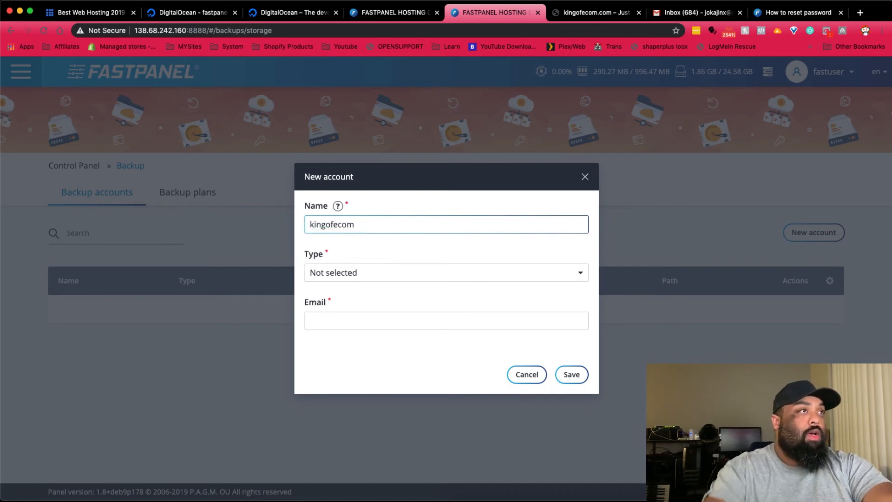
{"action": "key", "text": "super+a"}
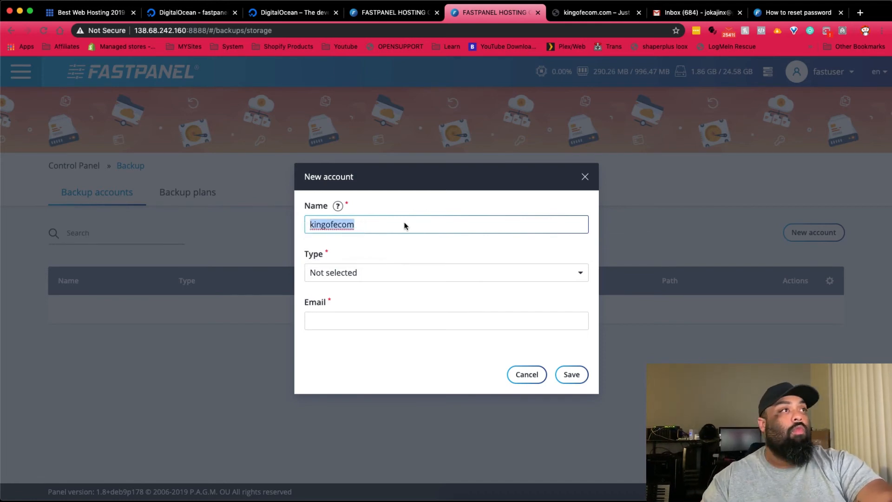
- Set the account type to local, fill in the owner's e-mail address, and save the account
{"action": "left_click", "coordinate": [402, 273]}
{"action": "scroll", "coordinate": [372, 319], "scroll_direction": "down", "scroll_amount": 1}
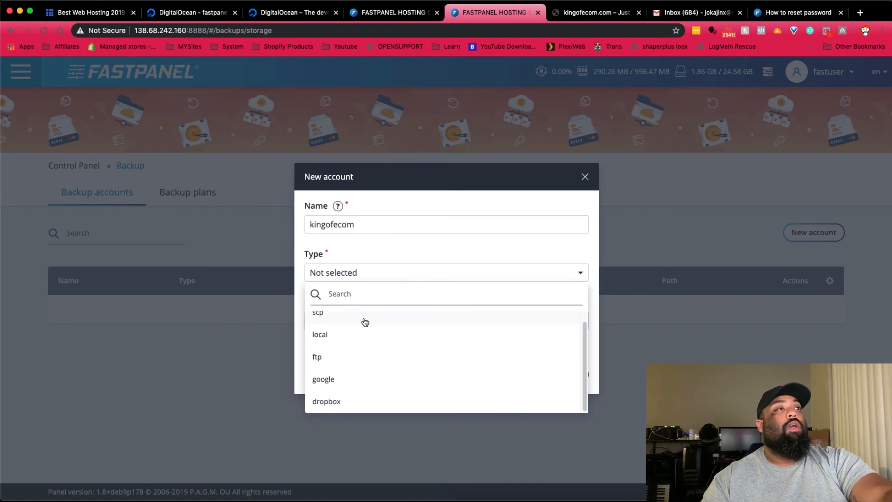
{"action": "scroll", "coordinate": [365, 320], "scroll_direction": "up", "scroll_amount": 1}
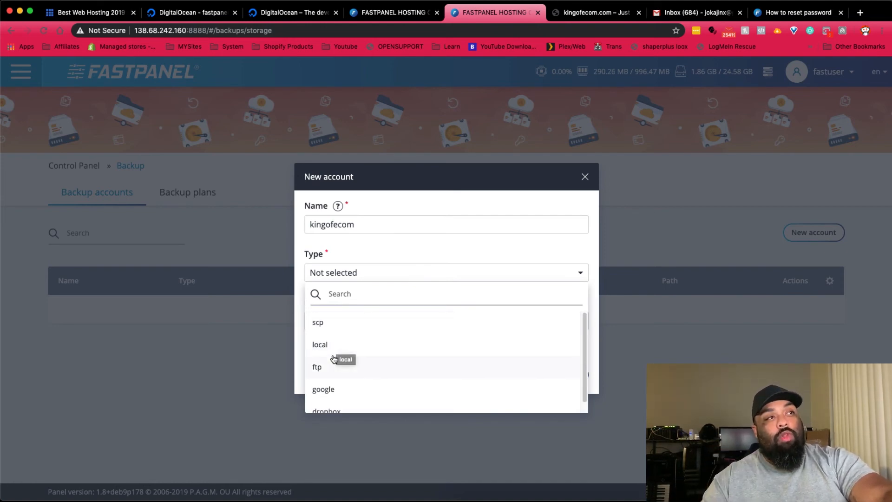
{"action": "scroll", "coordinate": [337, 372], "scroll_direction": "down", "scroll_amount": 1}
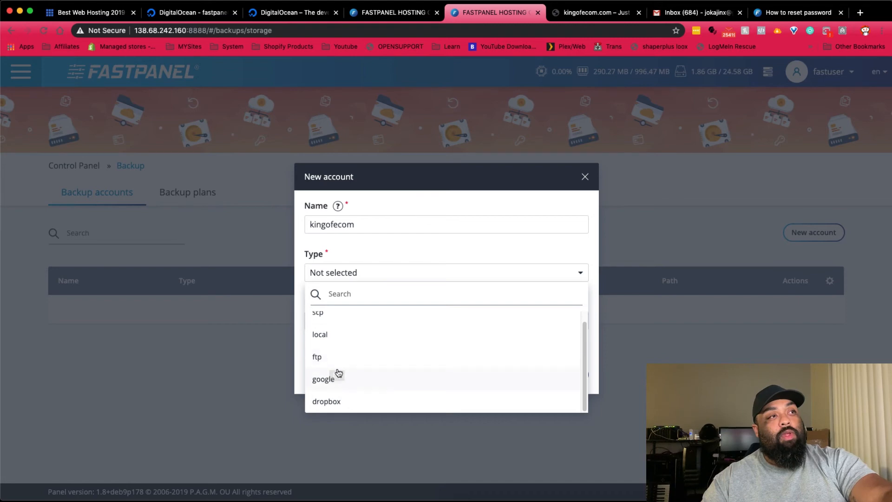
{"action": "left_click", "coordinate": [328, 342]}
{"action": "left_click", "coordinate": [382, 296]}
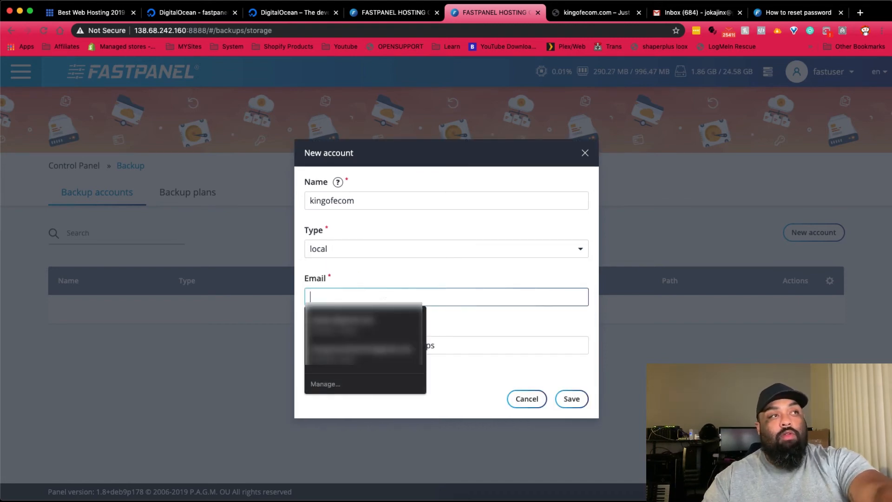
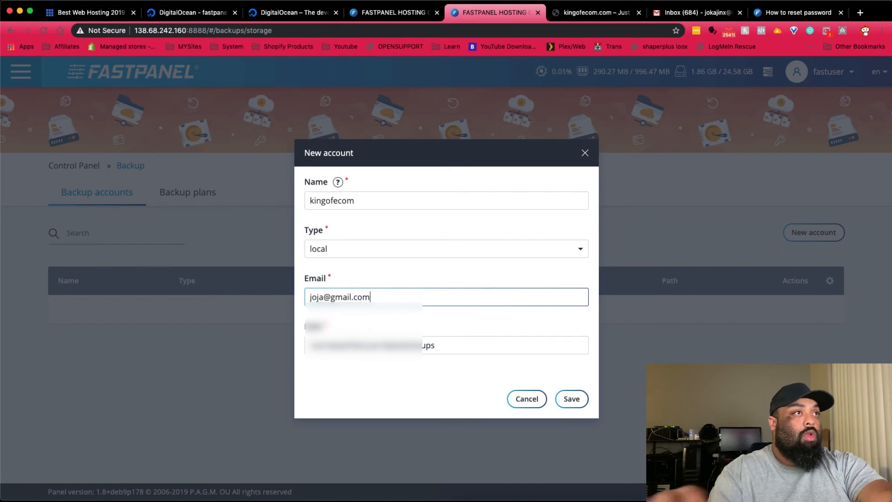
{"action": "left_click", "coordinate": [572, 399]}
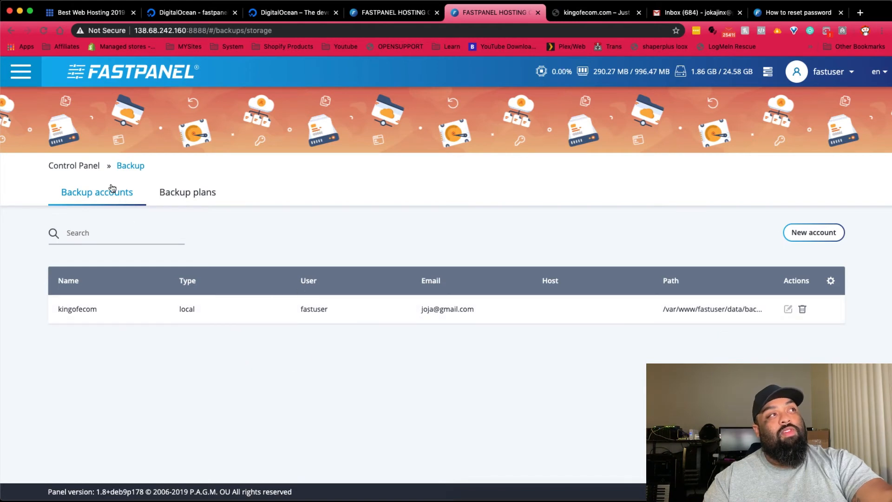
- Start a new backup plan named kingofecom on the kingofecom account, keeping 2 copies
{"action": "left_click", "coordinate": [193, 195]}
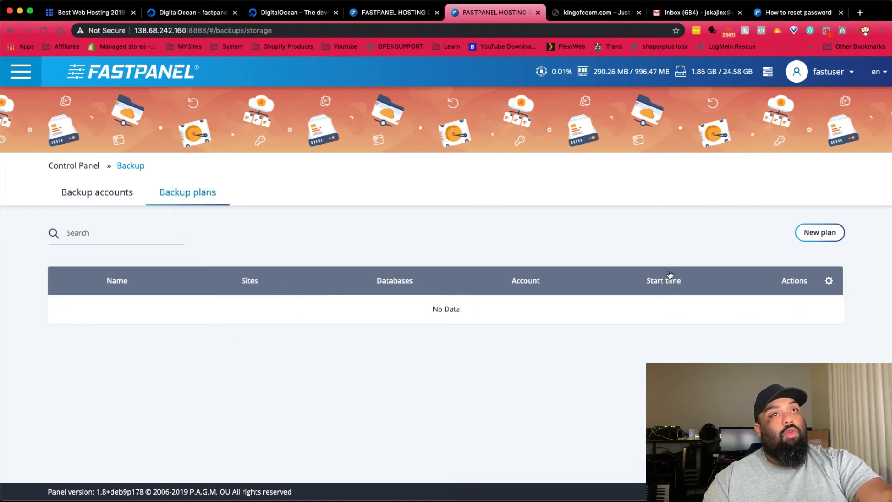
{"action": "left_click", "coordinate": [830, 239]}
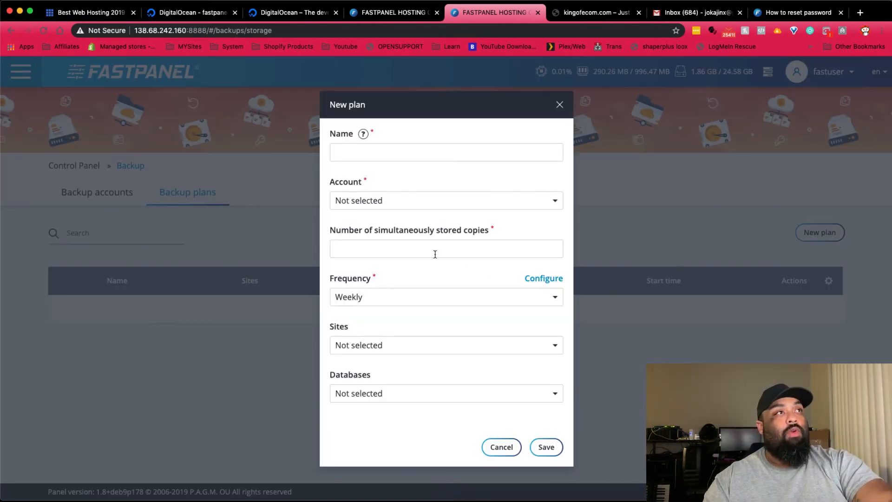
{"action": "left_click", "coordinate": [424, 154]}
{"action": "type", "text": "kingofecom"}
{"action": "left_click", "coordinate": [414, 201]}
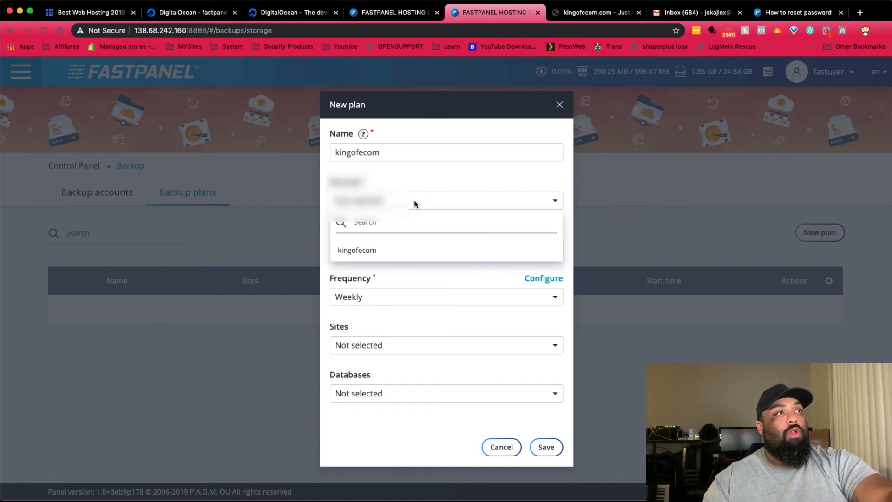
{"action": "left_click", "coordinate": [358, 250]}
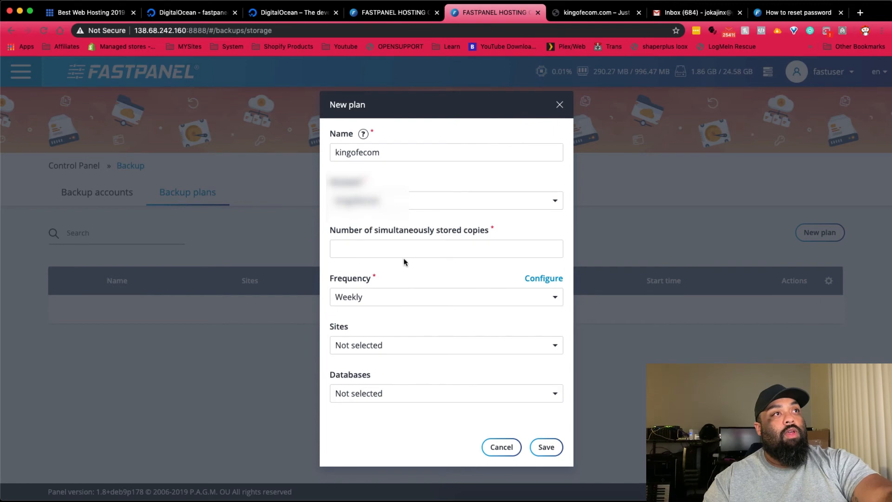
{"action": "left_click", "coordinate": [412, 248]}
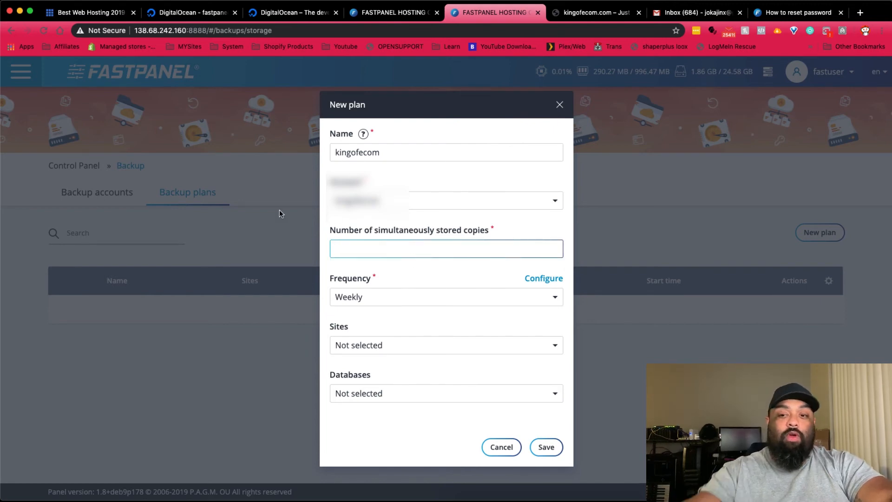
{"action": "type", "text": "2"}
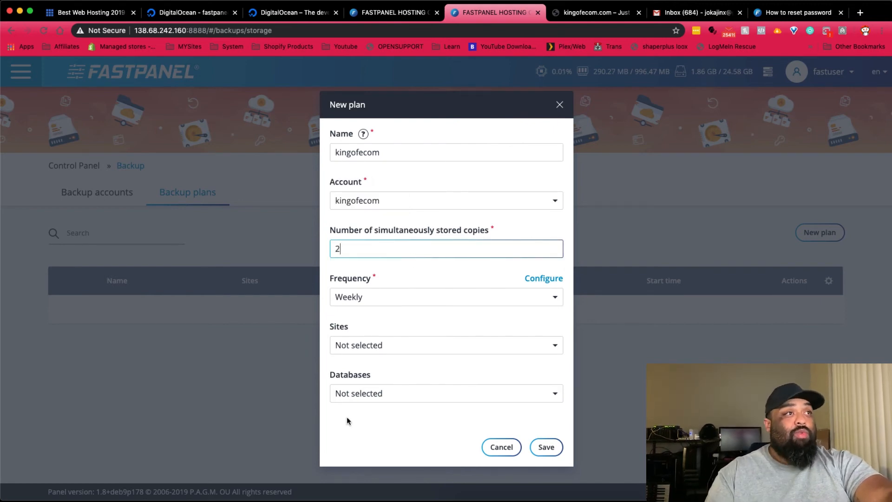
- Include site kingofecom.com and database kingofecom_co_db, then save the weekly plan
{"action": "left_click", "coordinate": [360, 346]}
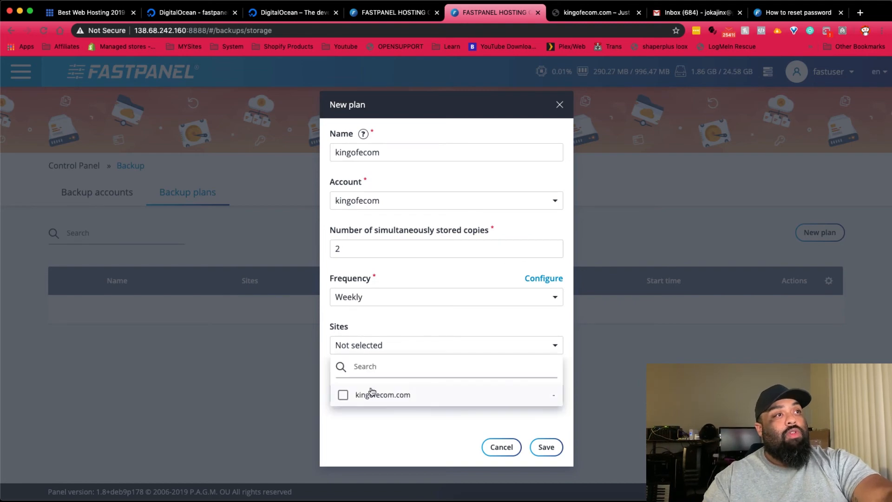
{"action": "left_click", "coordinate": [372, 393]}
{"action": "left_click", "coordinate": [367, 325]}
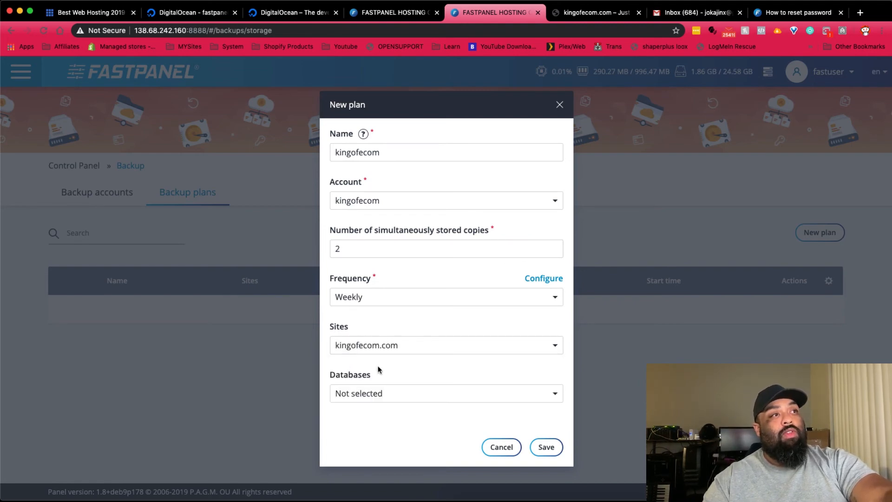
{"action": "left_click", "coordinate": [378, 393]}
{"action": "left_click", "coordinate": [372, 372]}
{"action": "left_click", "coordinate": [397, 426]}
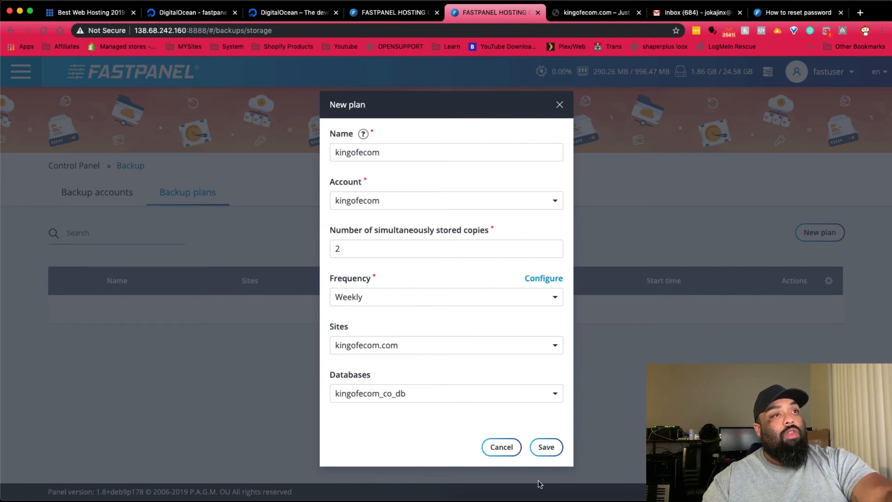
{"action": "left_click", "coordinate": [548, 448]}
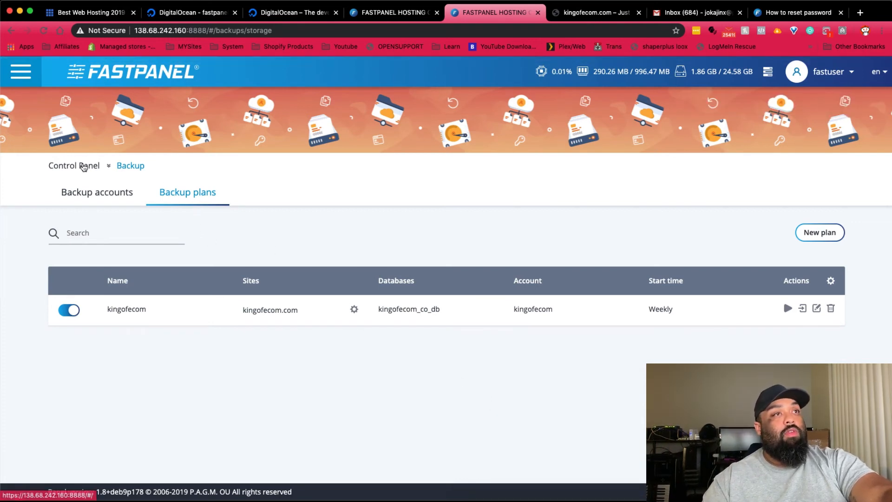
- Return to the Control Panel dashboard, briefly preview kingofecom.com in a new tab, and close it
{"action": "left_click", "coordinate": [83, 166]}
{"action": "mouse_move", "coordinate": [180, 345]}
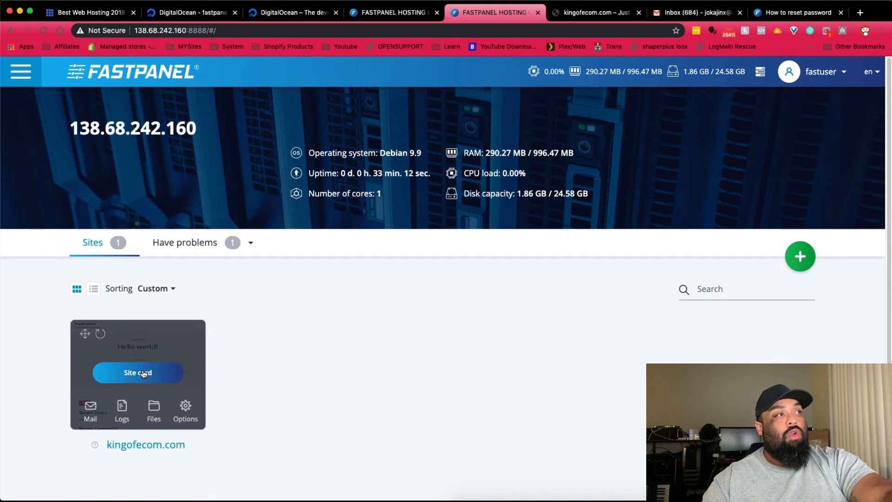
{"action": "left_click", "coordinate": [144, 445]}
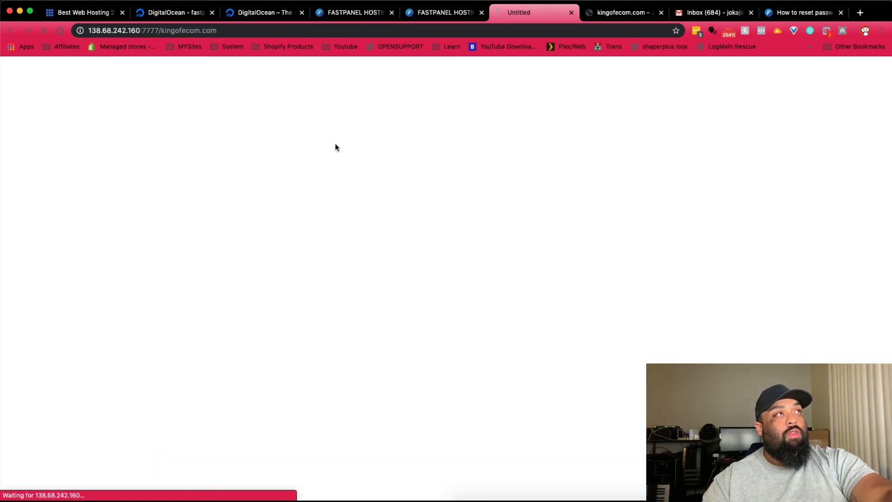
{"action": "key", "text": "super+w"}
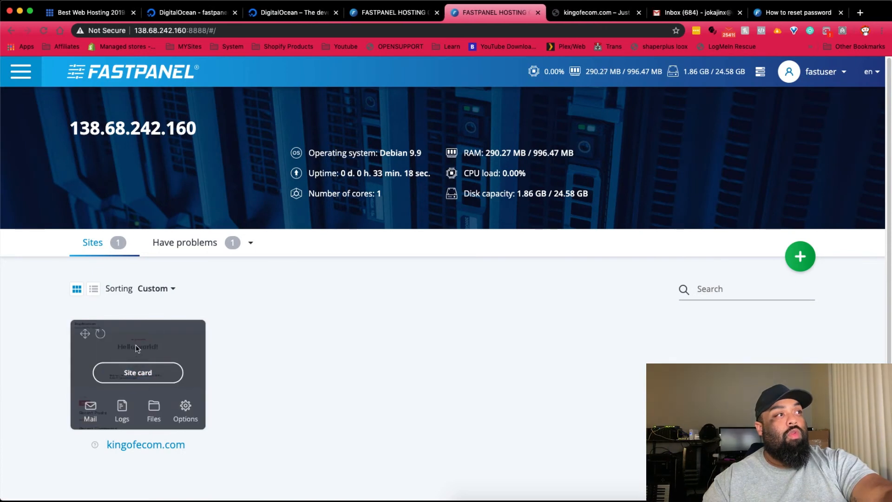
- Review kingofecom.com's Static content and HTTPS settings, leaving no SSL certificate chosen
{"action": "left_click", "coordinate": [177, 407]}
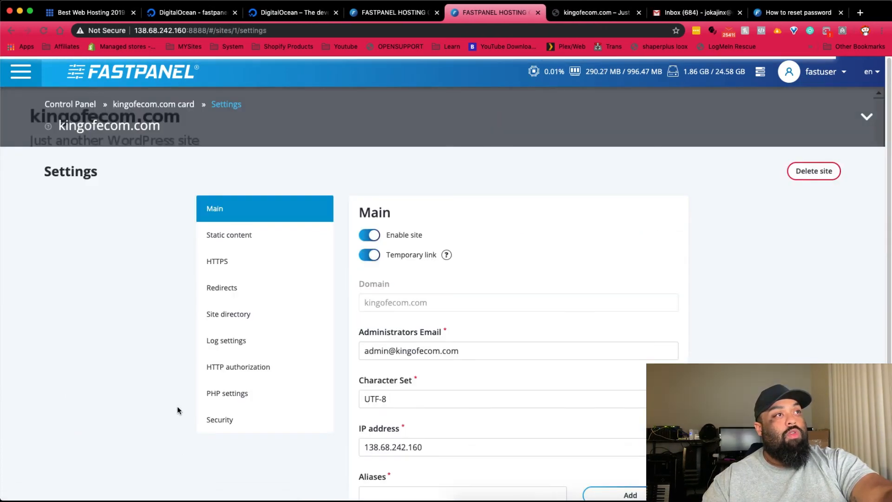
{"action": "scroll", "coordinate": [418, 293], "scroll_direction": "down", "scroll_amount": 3}
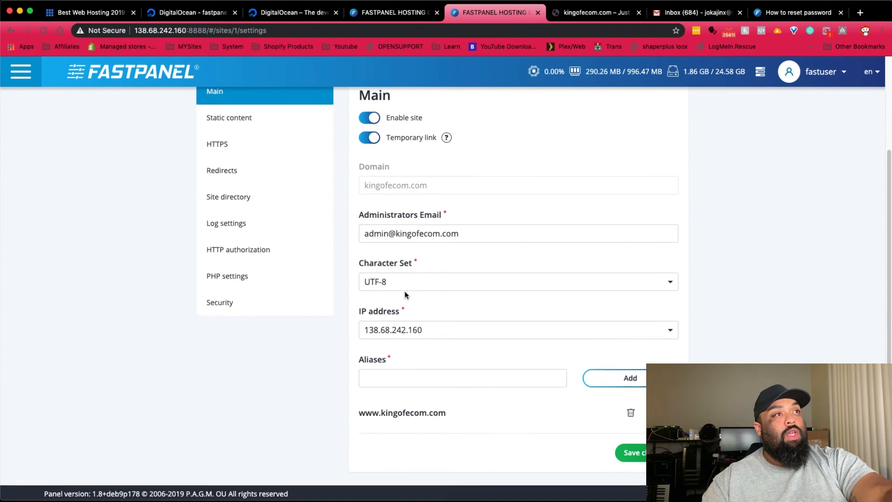
{"action": "scroll", "coordinate": [405, 291], "scroll_direction": "up", "scroll_amount": 2}
{"action": "scroll", "coordinate": [406, 291], "scroll_direction": "down", "scroll_amount": 2}
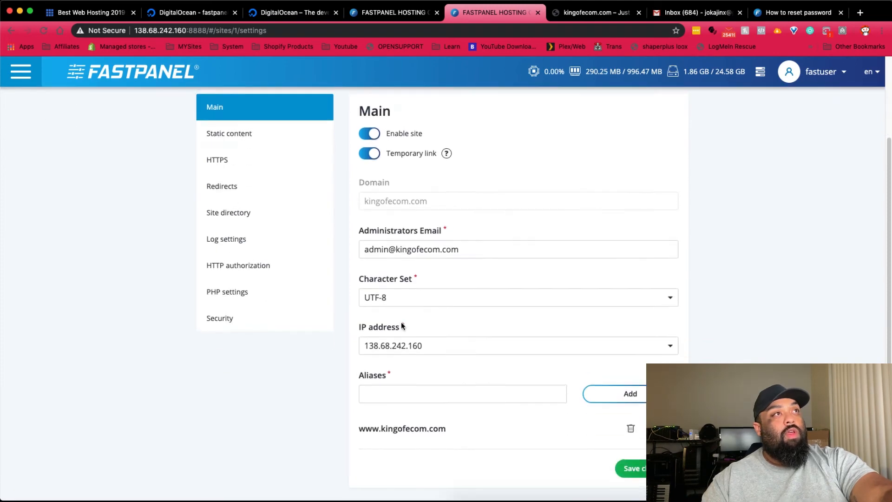
{"action": "scroll", "coordinate": [390, 311], "scroll_direction": "up", "scroll_amount": 3}
{"action": "left_click", "coordinate": [280, 239]}
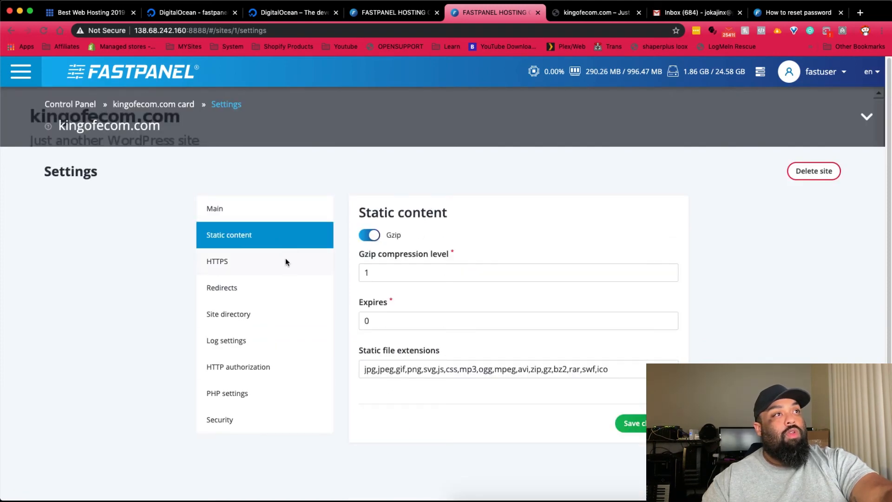
{"action": "left_click", "coordinate": [258, 263]}
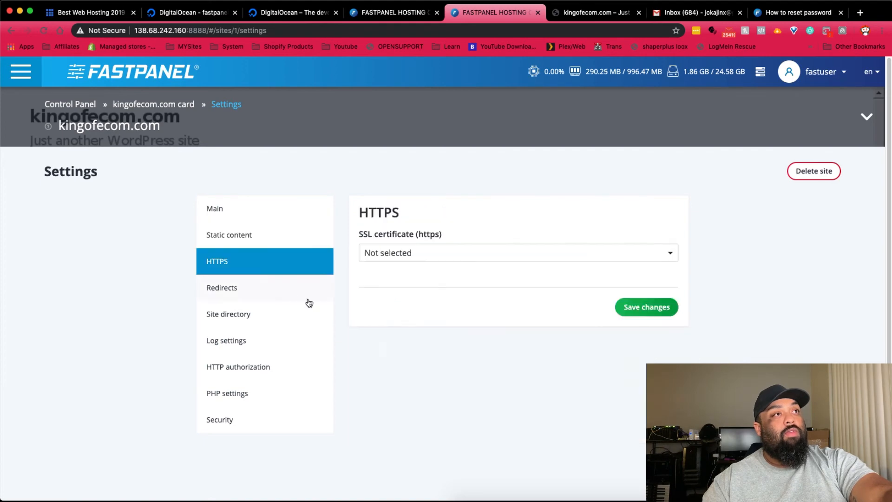
{"action": "left_click", "coordinate": [379, 259]}
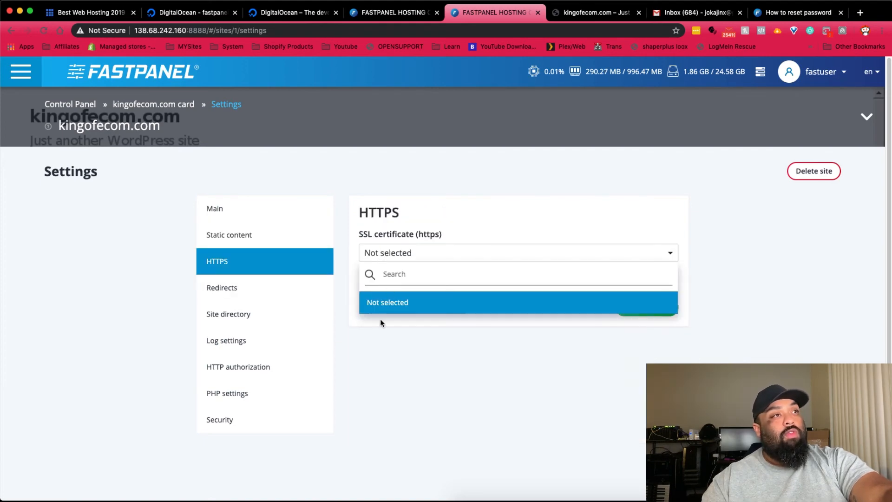
{"action": "left_click", "coordinate": [412, 365]}
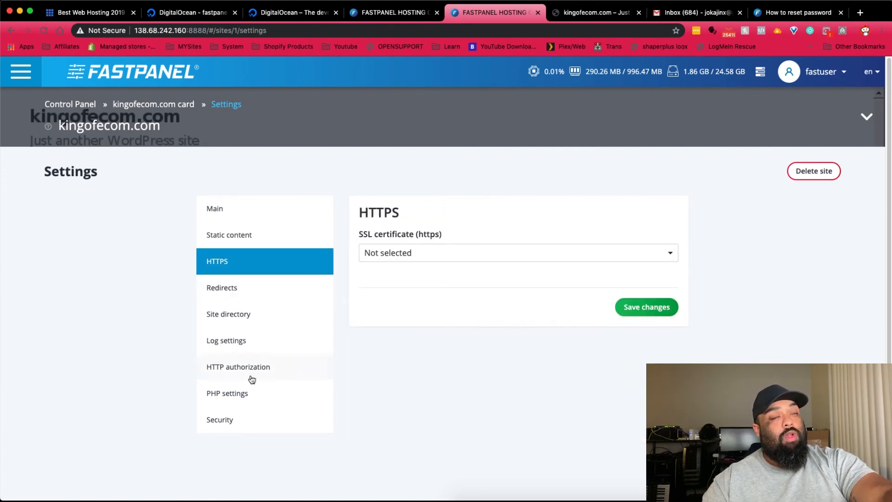
{"action": "left_click", "coordinate": [236, 293]}
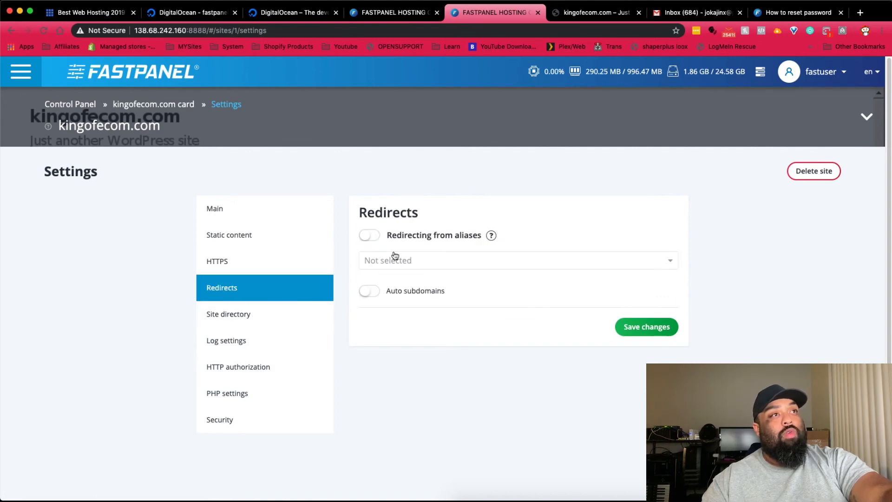
{"action": "left_click", "coordinate": [372, 235]}
{"action": "left_click", "coordinate": [423, 261]}
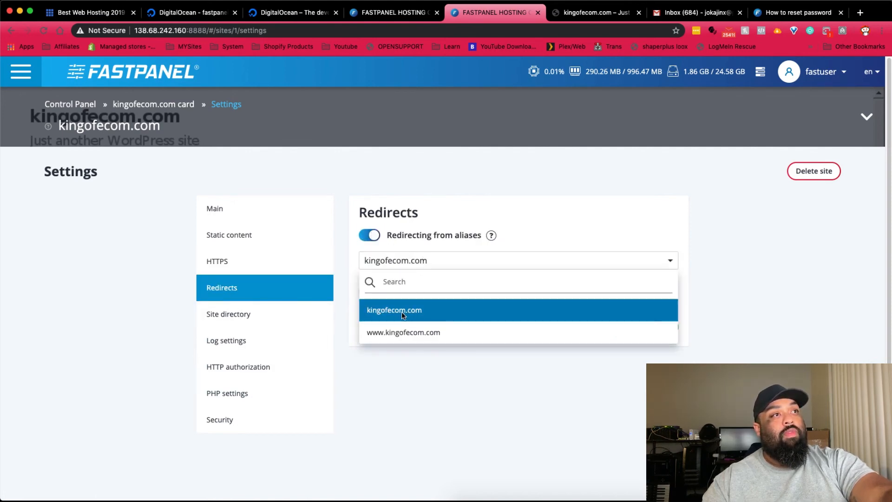
{"action": "left_click", "coordinate": [402, 333]}
{"action": "left_click", "coordinate": [625, 324]}
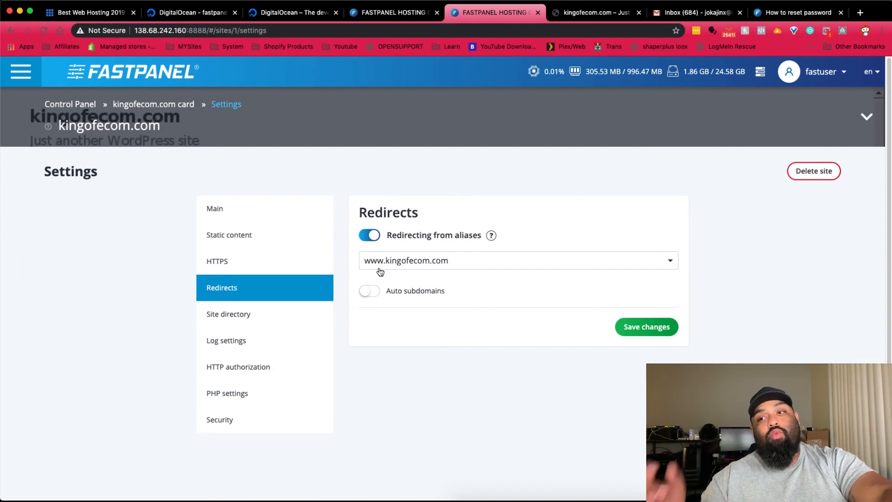
- Review the Site directory Index Page, Log settings and HTTP authorization, ending on PHP settings
{"action": "left_click", "coordinate": [255, 312]}
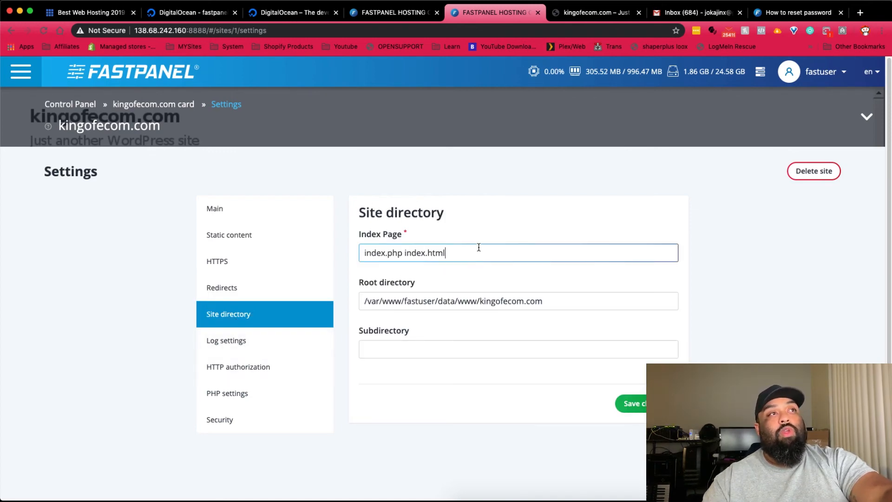
{"action": "triple_click", "coordinate": [431, 251]}
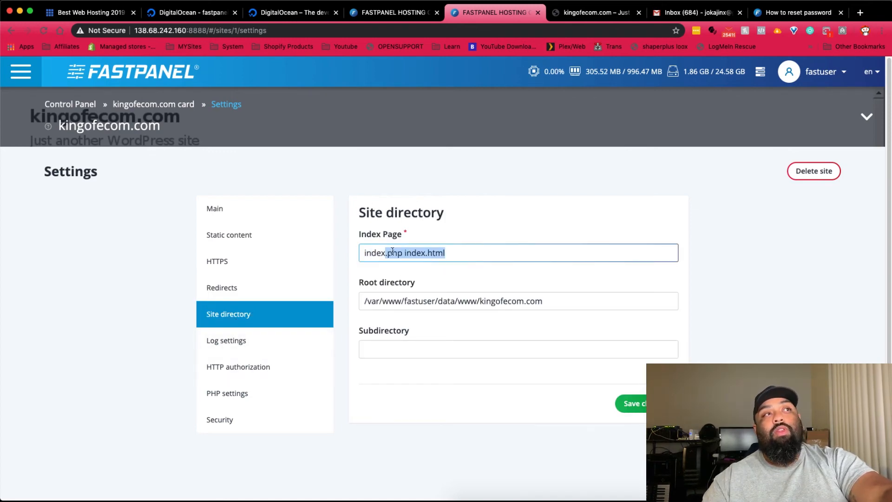
{"action": "left_click", "coordinate": [238, 345]}
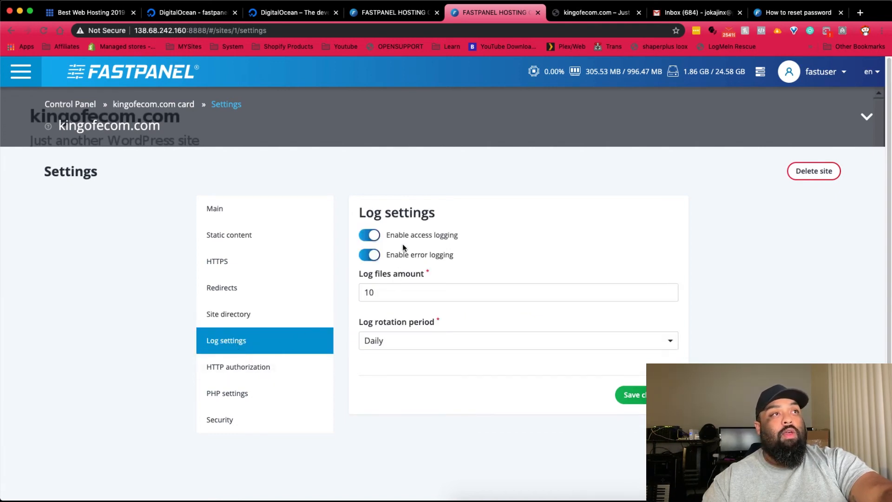
{"action": "left_click", "coordinate": [246, 376]}
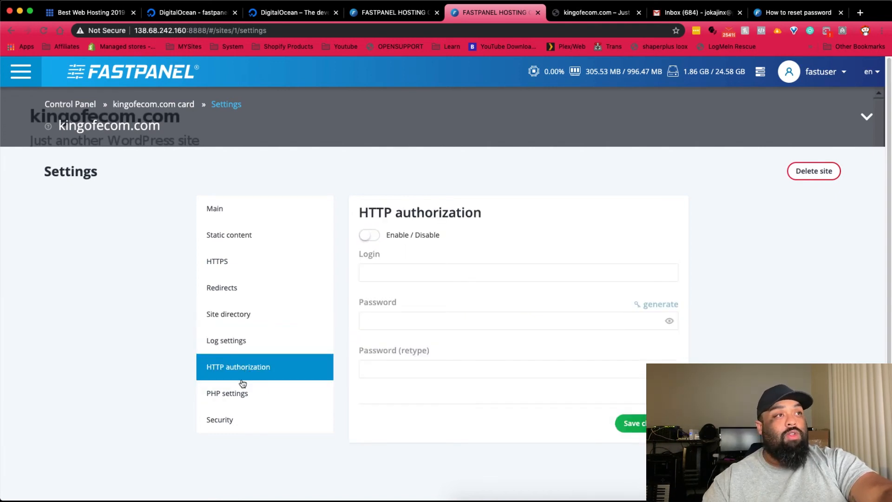
{"action": "left_click", "coordinate": [241, 398]}
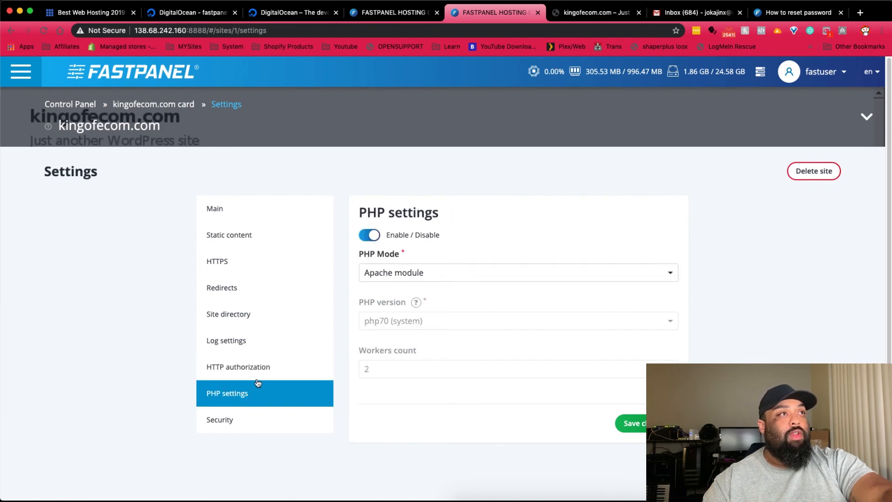
- Try the Security request limit and burst toggles, keeping per-second units, then return to the site overview
{"action": "left_click", "coordinate": [250, 428]}
{"action": "left_click", "coordinate": [374, 240]}
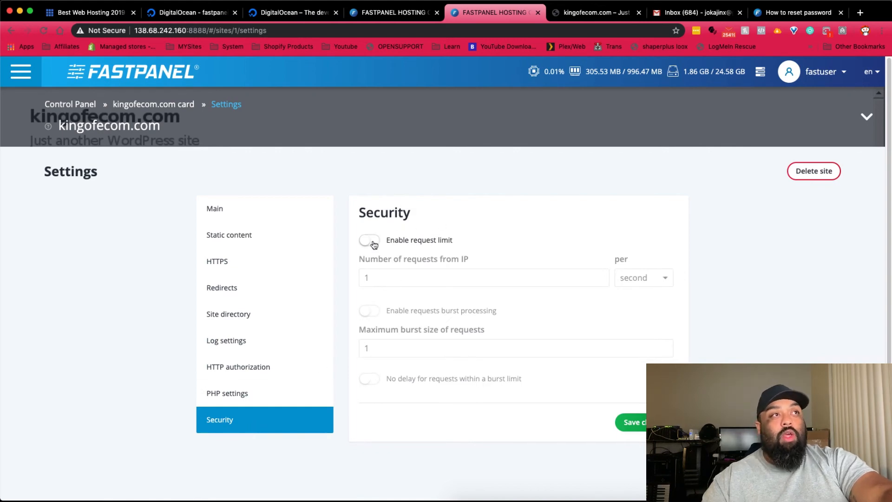
{"action": "left_click", "coordinate": [369, 311]}
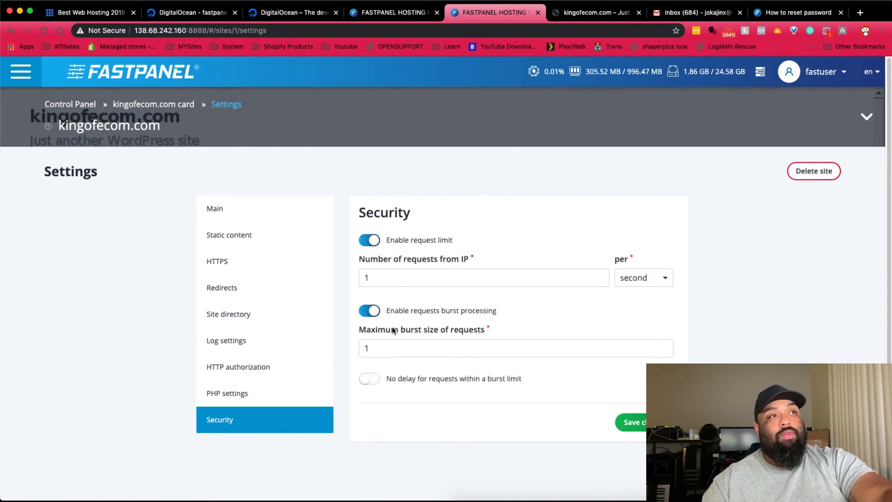
{"action": "left_click", "coordinate": [371, 312]}
{"action": "left_click", "coordinate": [374, 241]}
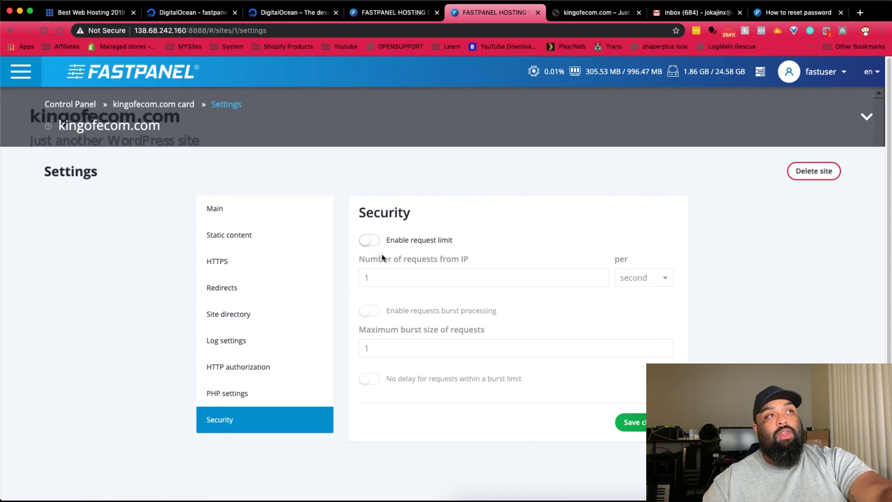
{"action": "left_click", "coordinate": [371, 245]}
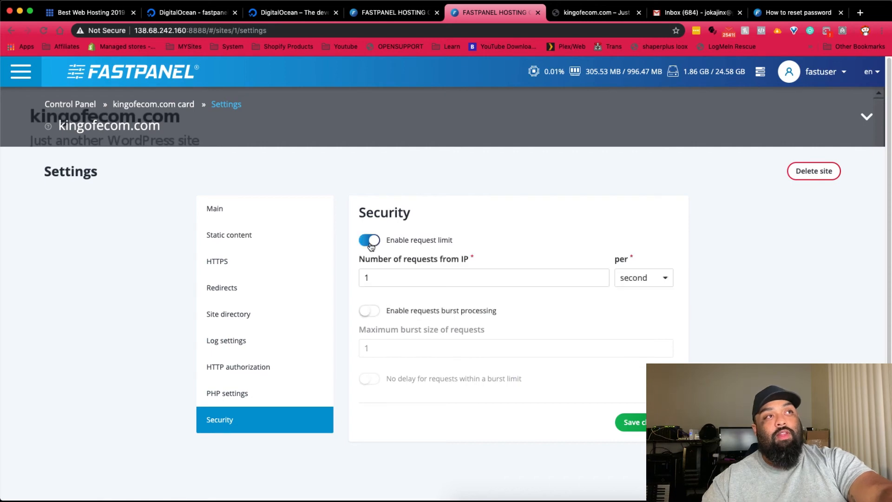
{"action": "left_click", "coordinate": [398, 278]}
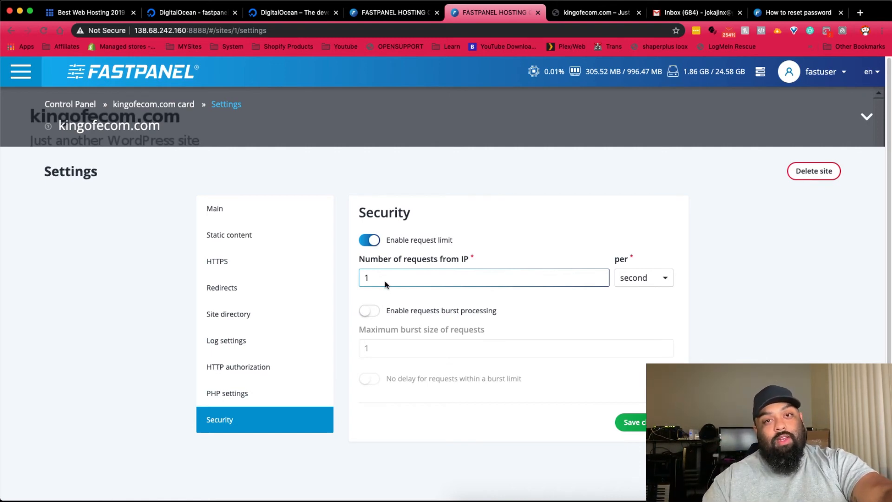
{"action": "left_click", "coordinate": [646, 277]}
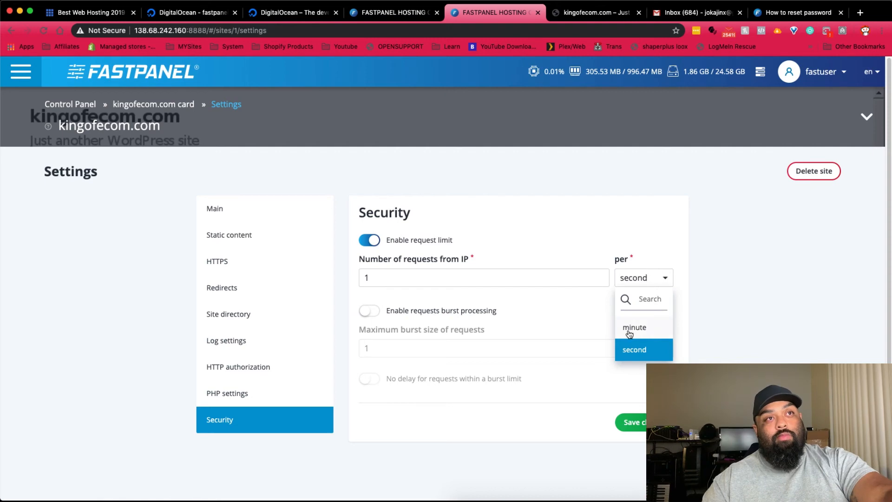
{"action": "left_click", "coordinate": [539, 280]}
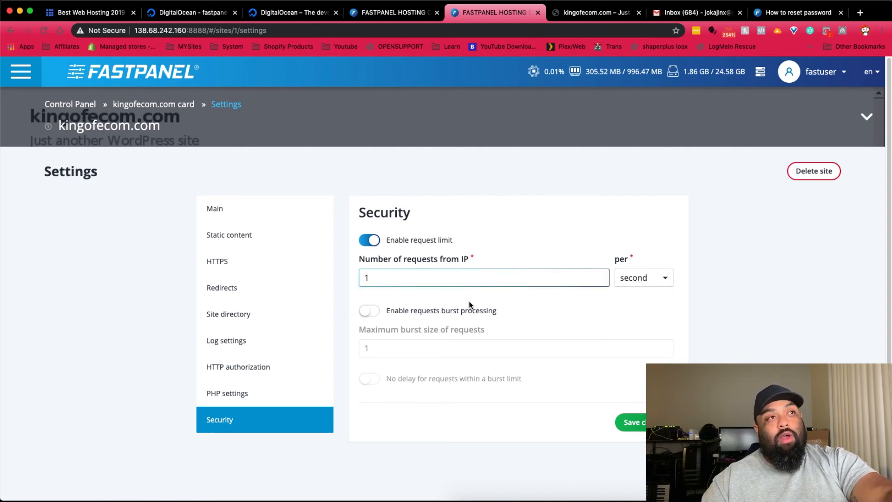
{"action": "left_click", "coordinate": [244, 206]}
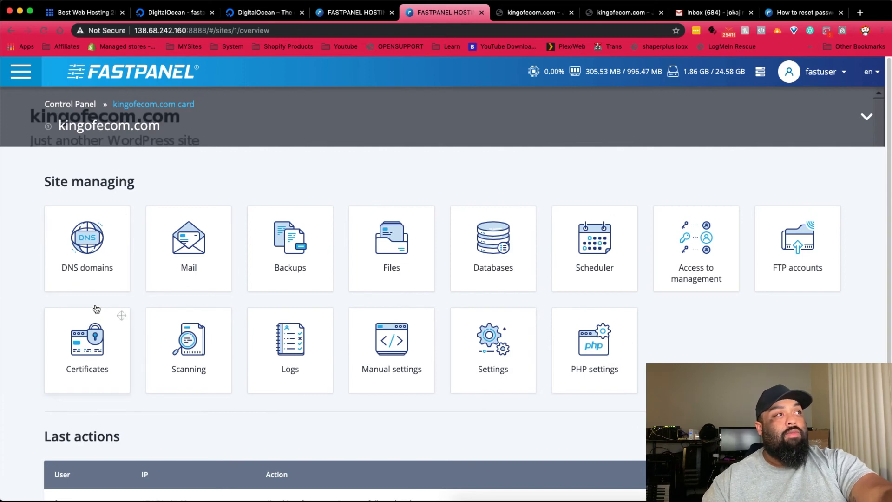
- Confirm kingofecom.com has no DNS domains, then go back to the server dashboard
{"action": "left_click", "coordinate": [105, 264]}
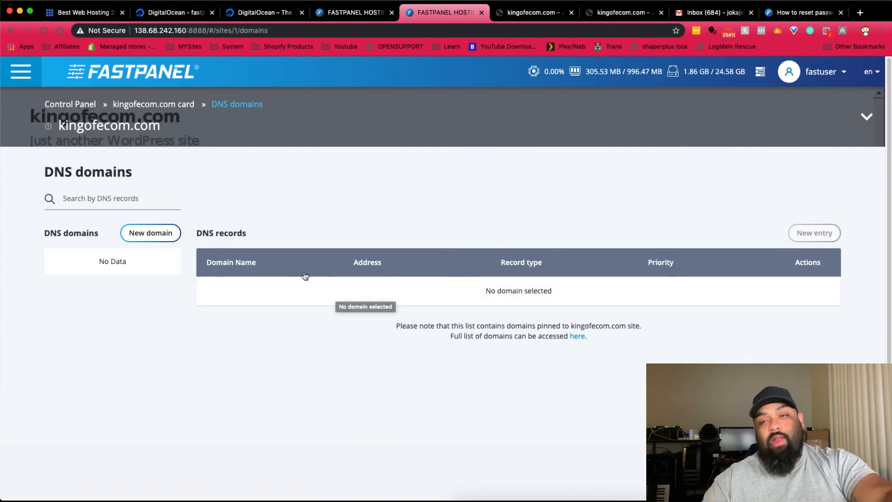
{"action": "left_click", "coordinate": [79, 107]}
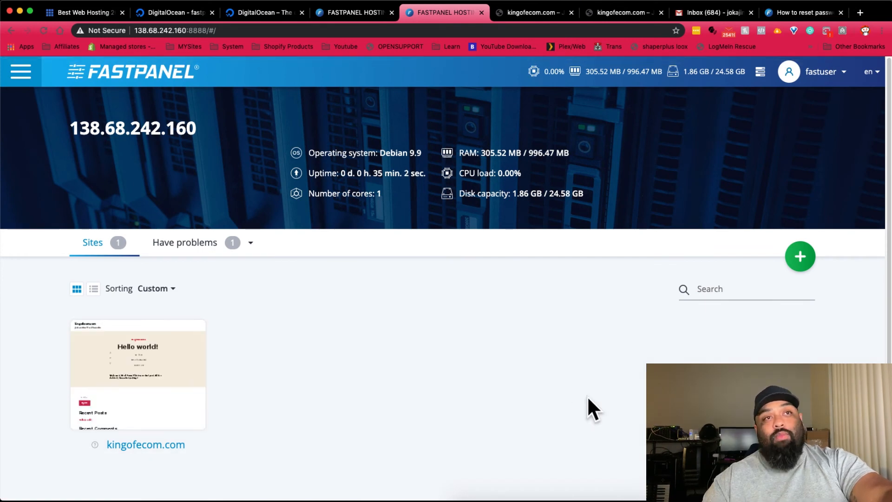
{"action": "left_click", "coordinate": [193, 244]}
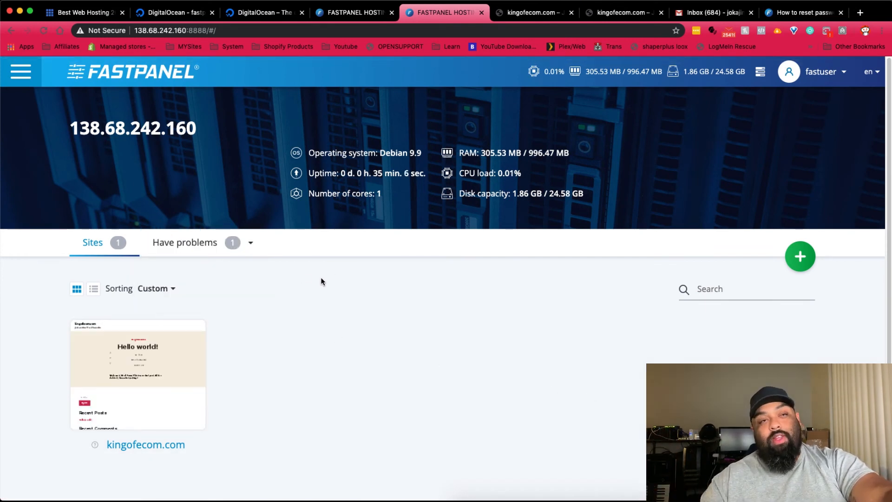
{"action": "mouse_move", "coordinate": [184, 397]}
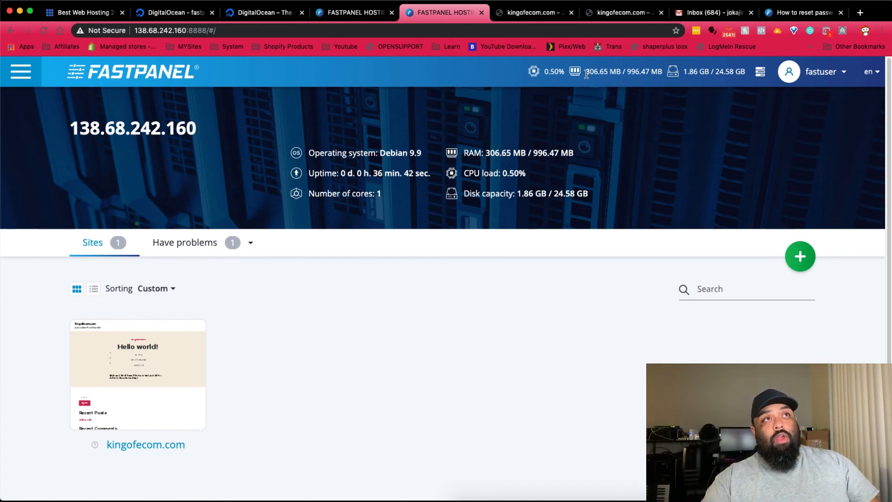
{"action": "left_click_drag", "start_coordinate": [586, 73], "coordinate": [660, 72]}
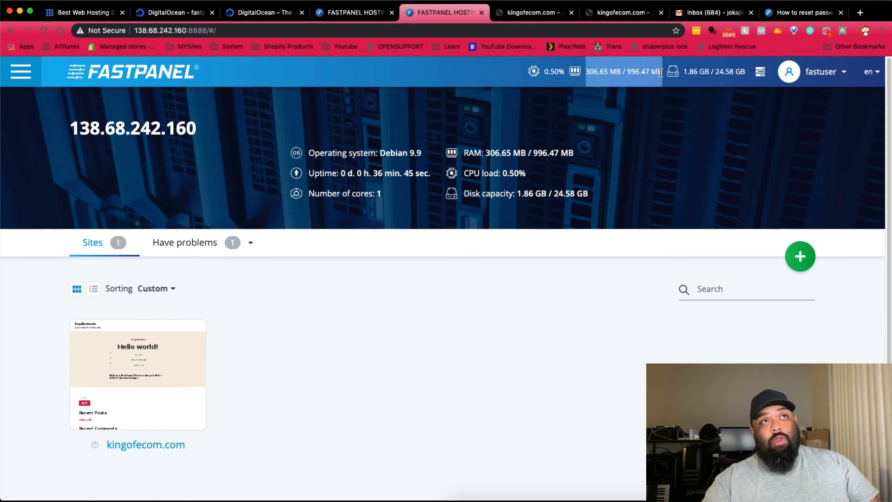
{"action": "left_click", "coordinate": [660, 72]}
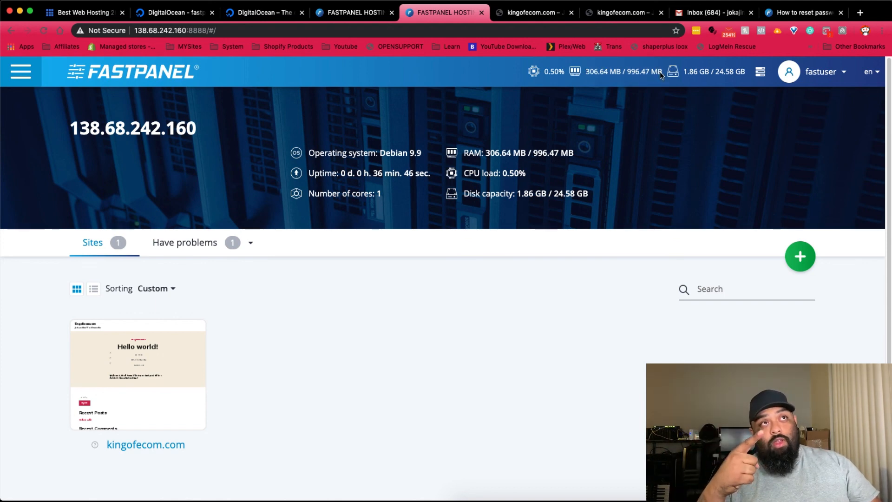